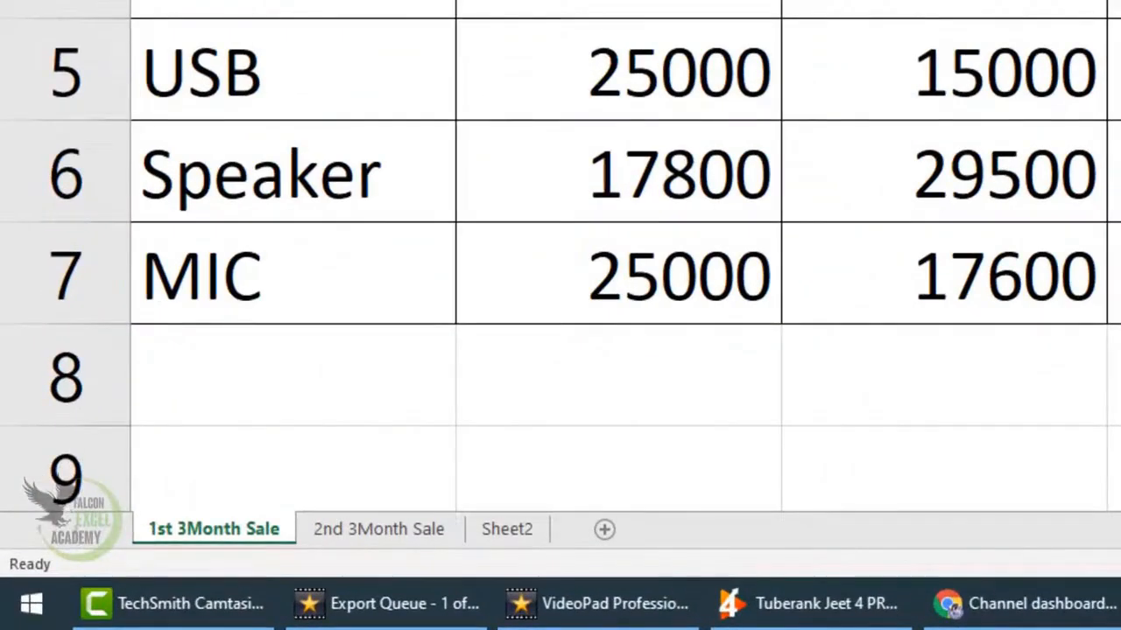
- Start a Consolidate at cell A1 of Sheet2 with Sum as the function
click(510, 530)
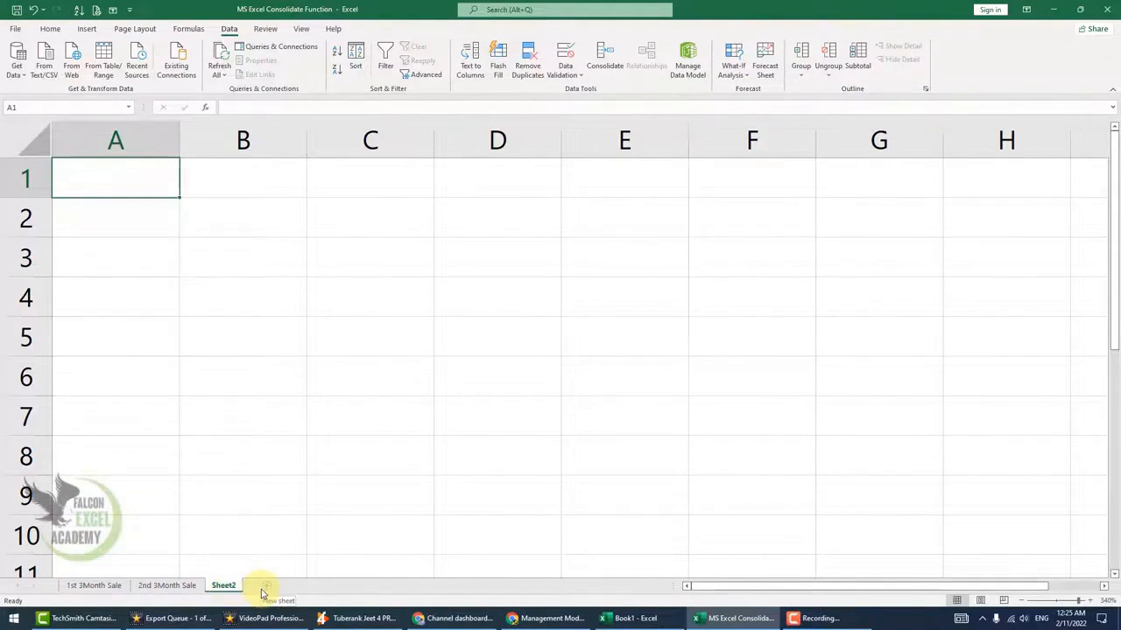
click(146, 328)
click(120, 183)
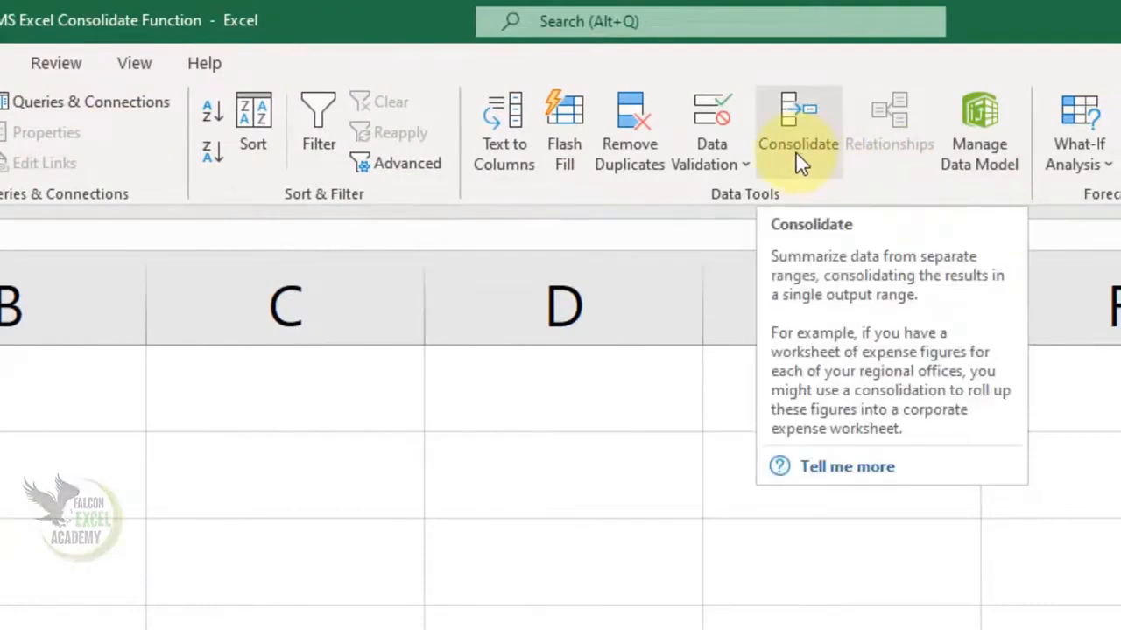
click(796, 153)
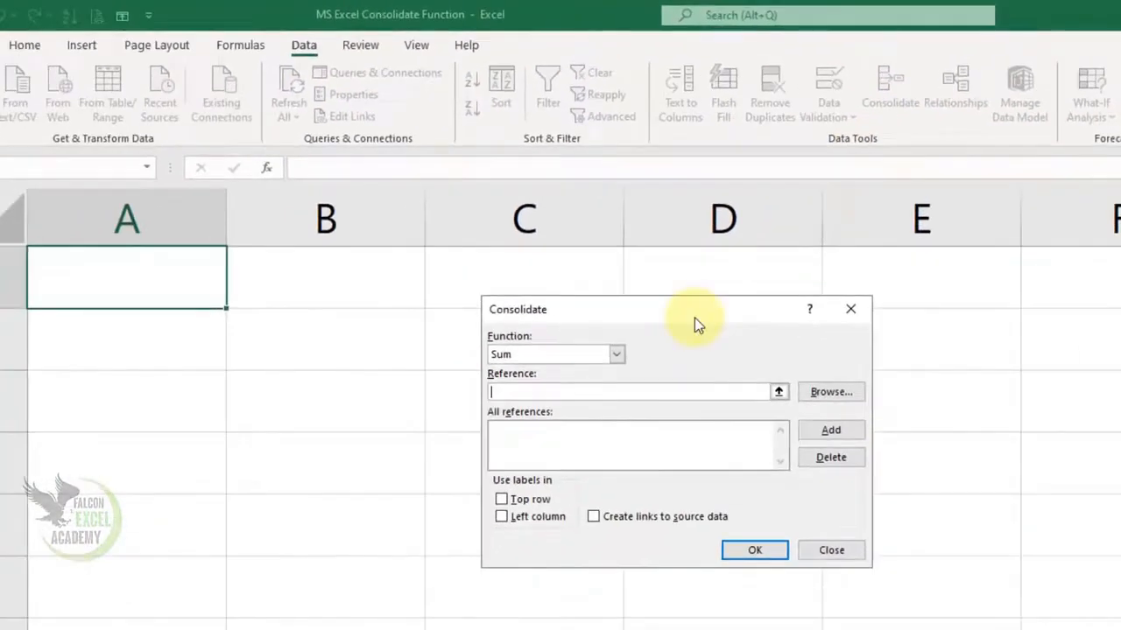
drag(694, 318, 512, 359)
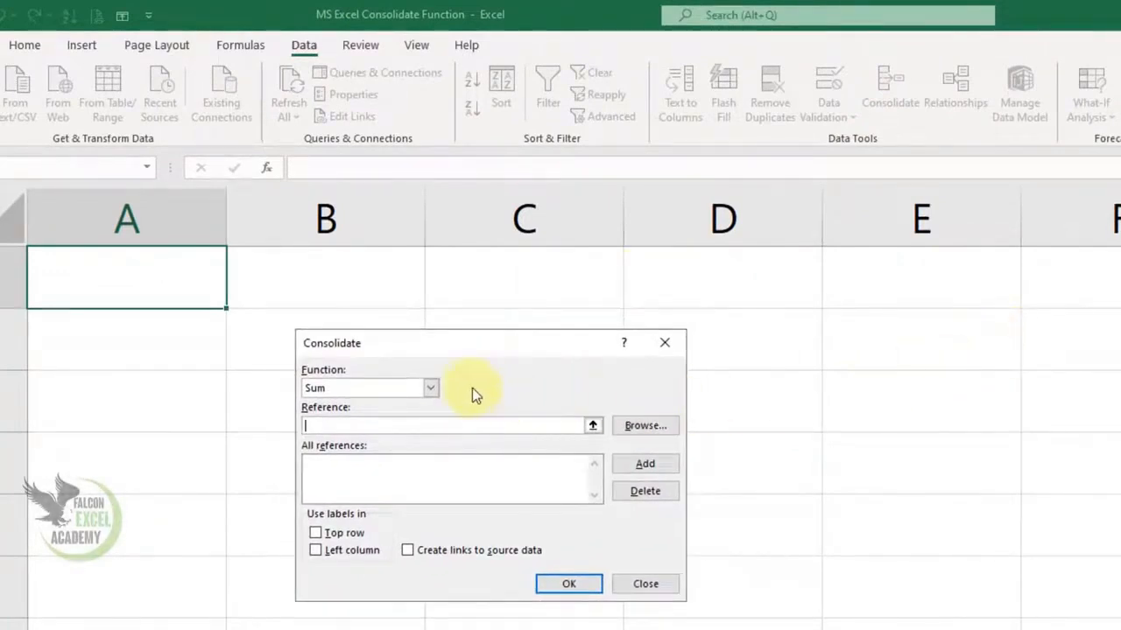
click(431, 388)
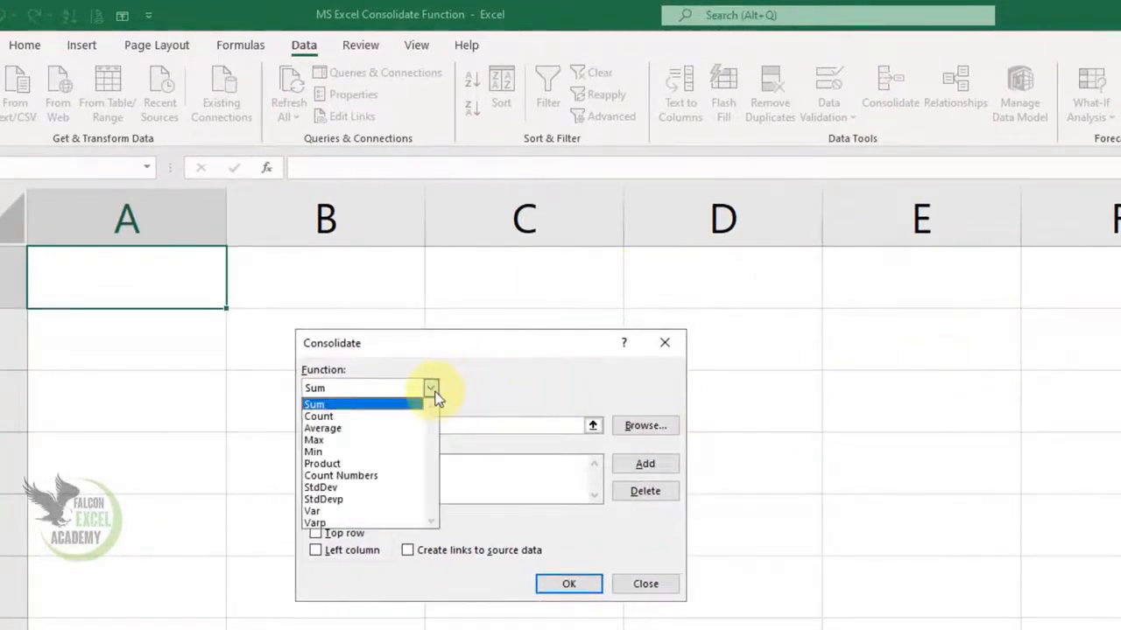
click(339, 408)
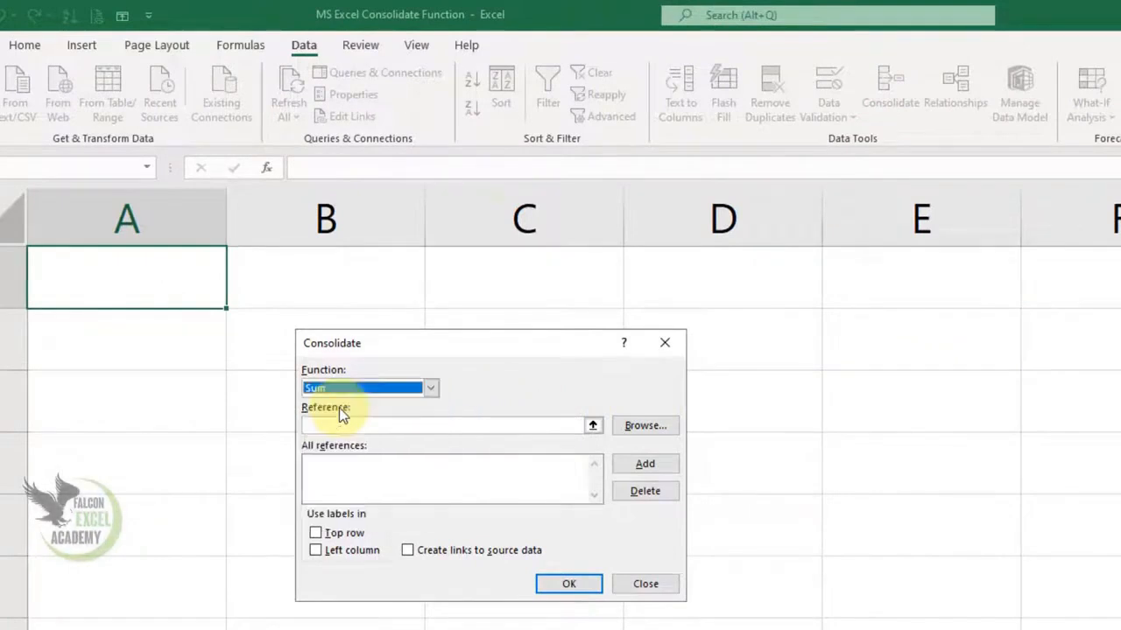
- Add the range A2:E7 of the 1st 3Month Sale sheet to the consolidation references
click(336, 427)
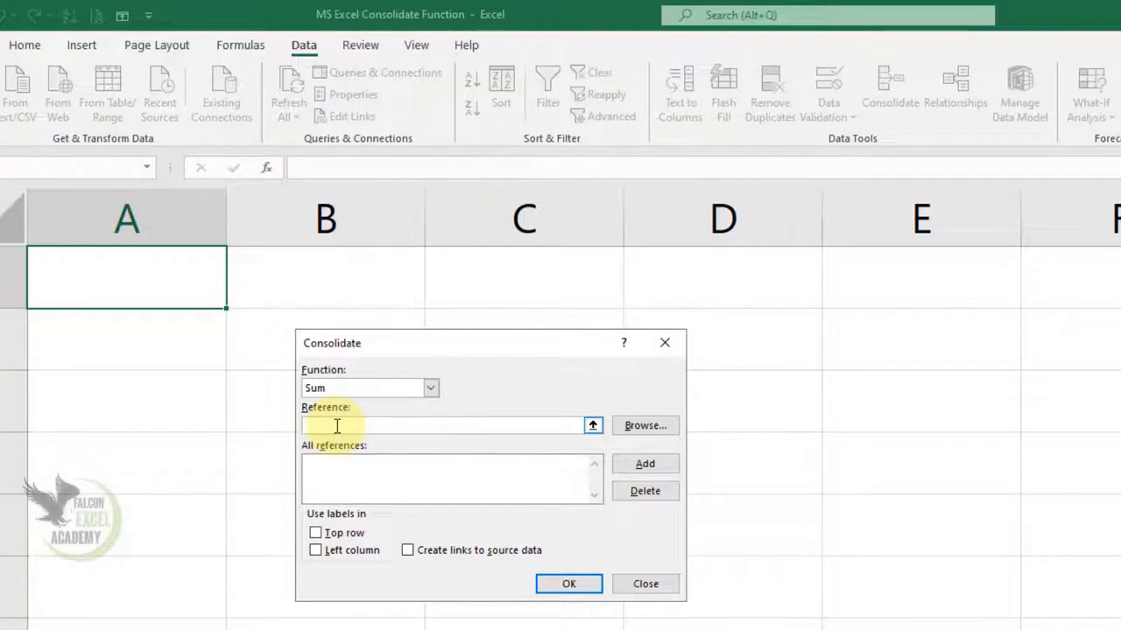
click(593, 426)
click(234, 547)
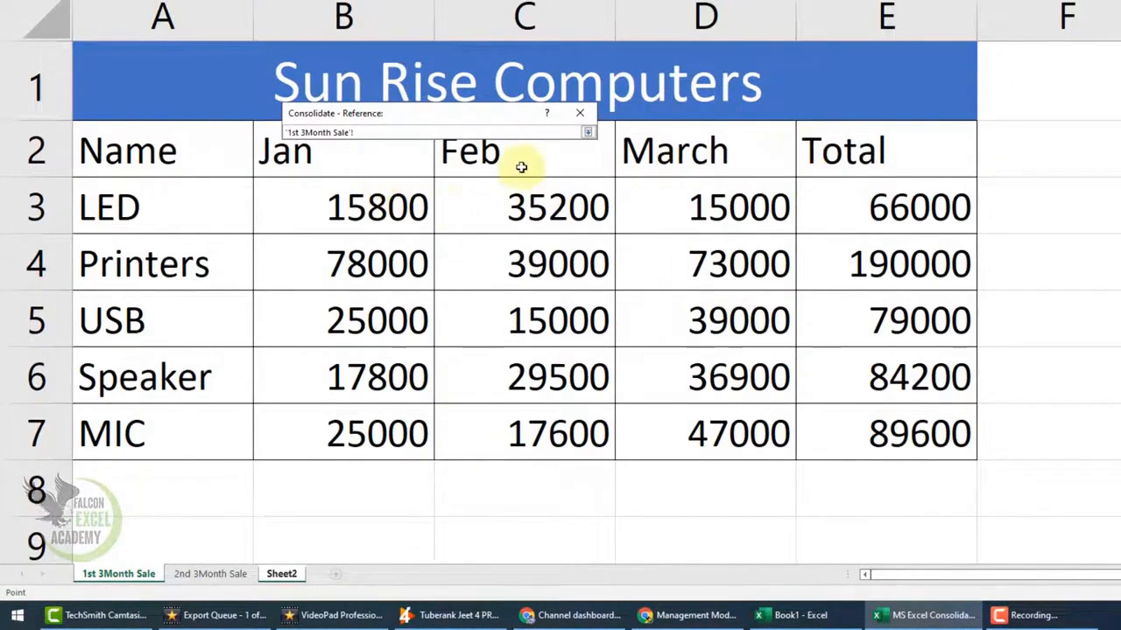
drag(154, 155, 848, 409)
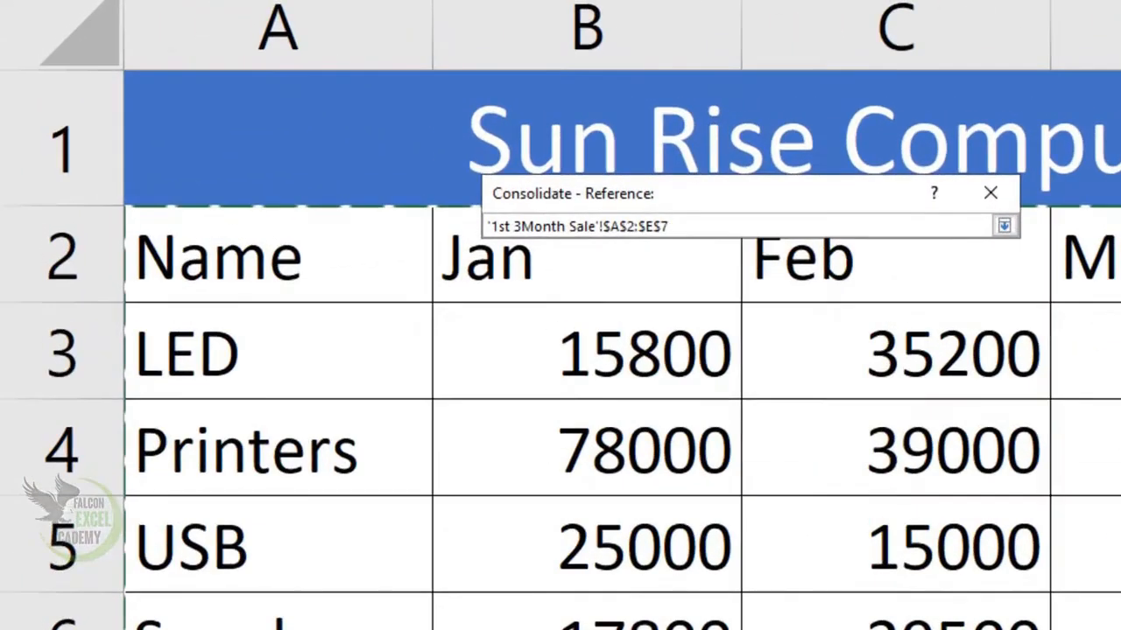
click(1003, 226)
click(967, 357)
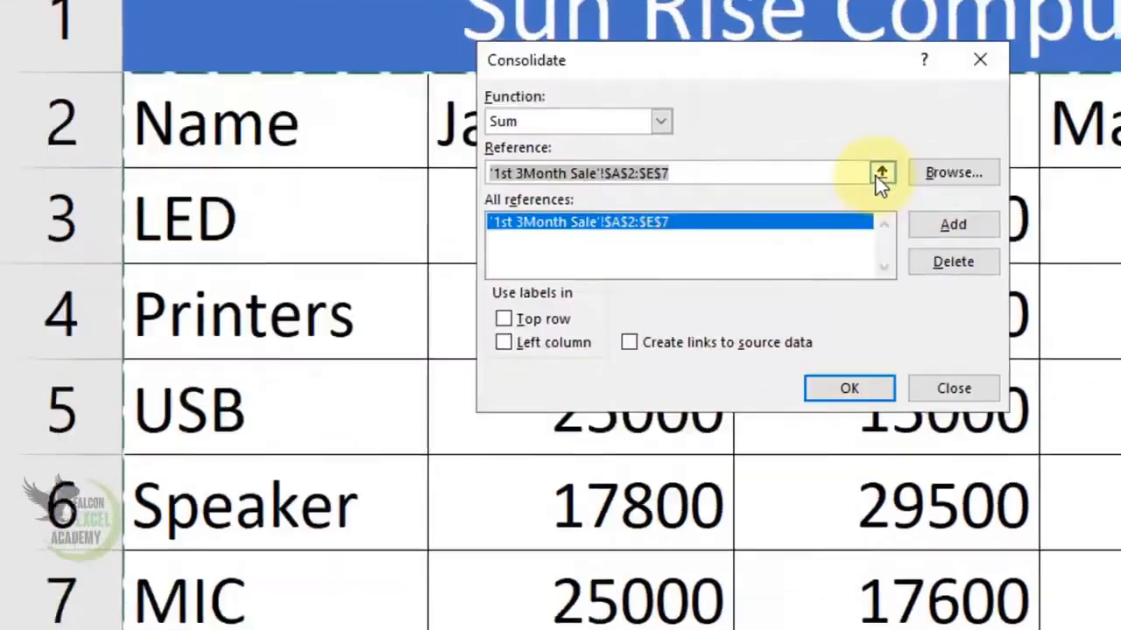
- Add the range A2:E7 of the 2nd 3Month Sale sheet to the consolidation references
click(890, 308)
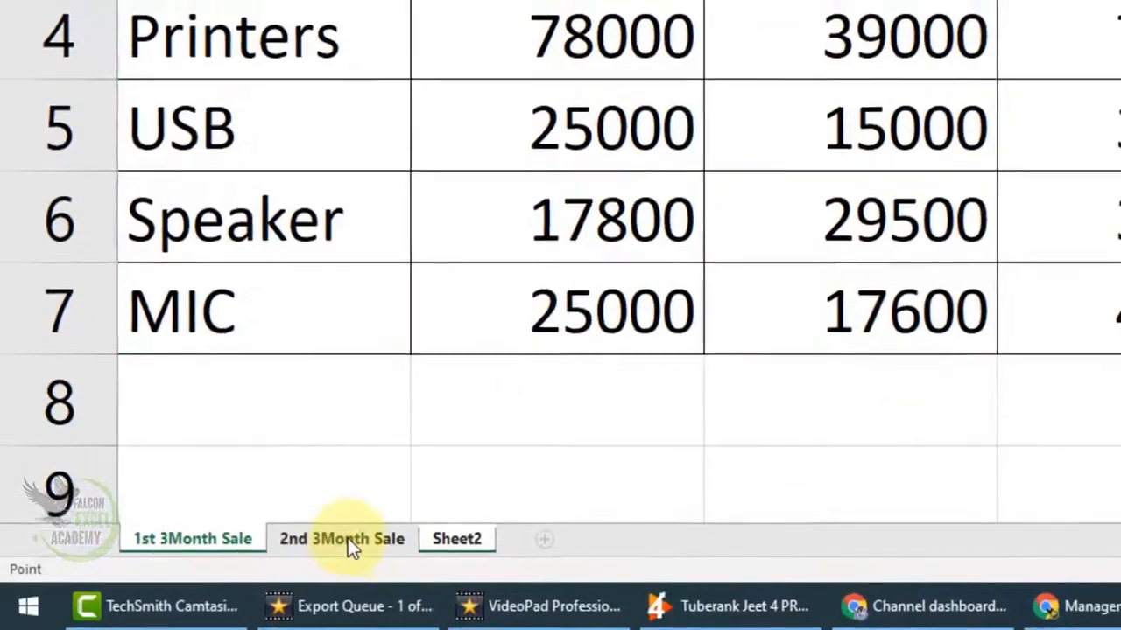
click(348, 537)
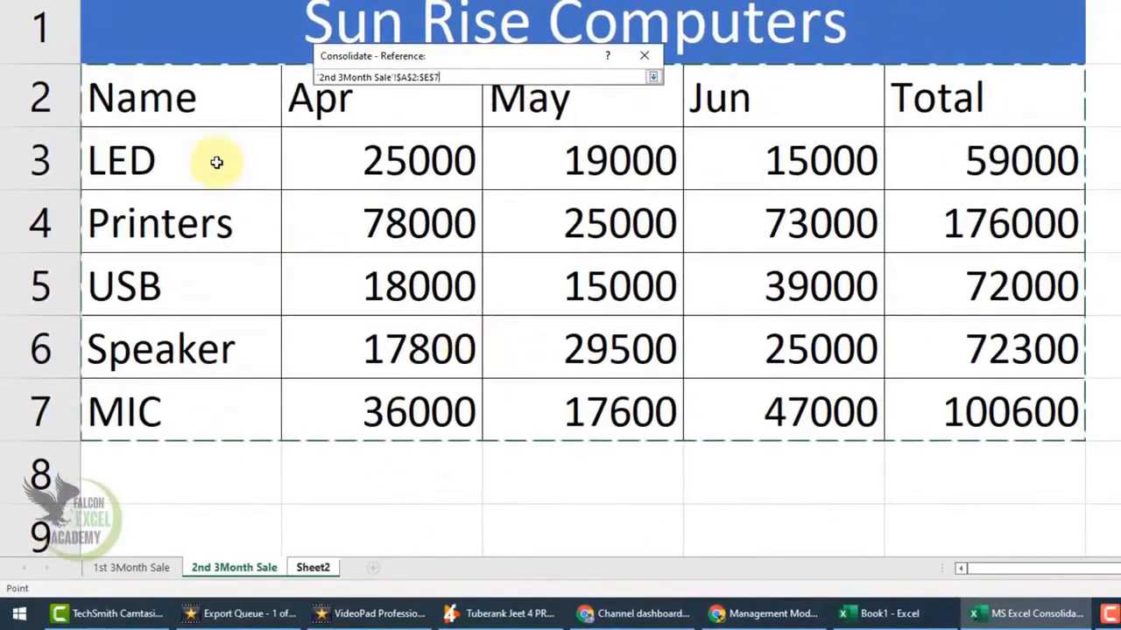
drag(297, 140, 895, 345)
drag(179, 98, 954, 396)
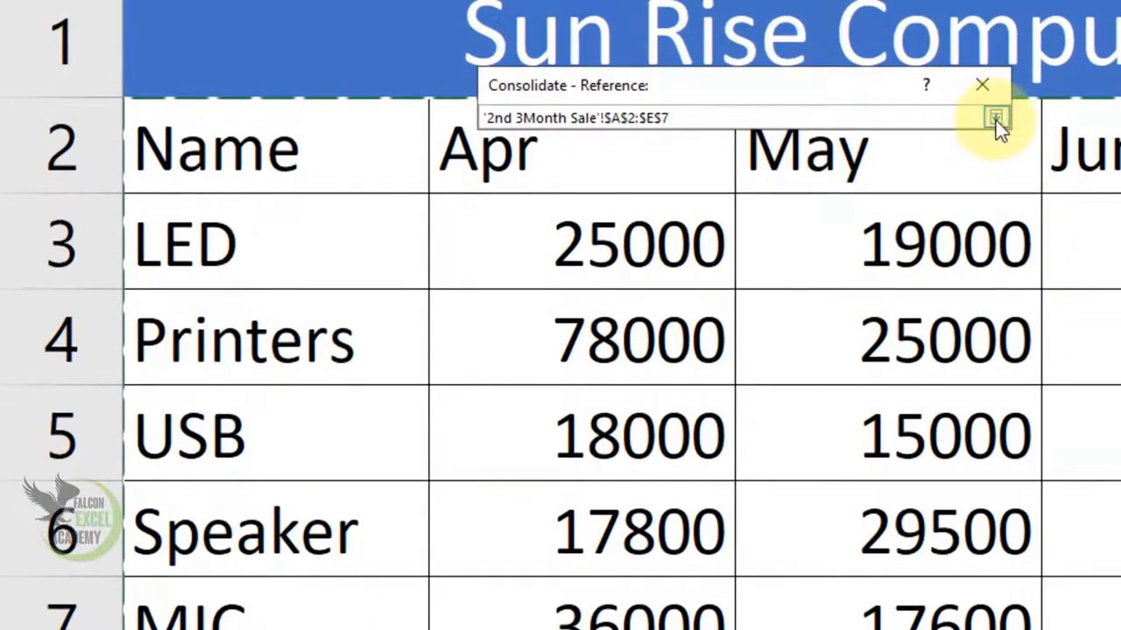
click(995, 119)
click(936, 255)
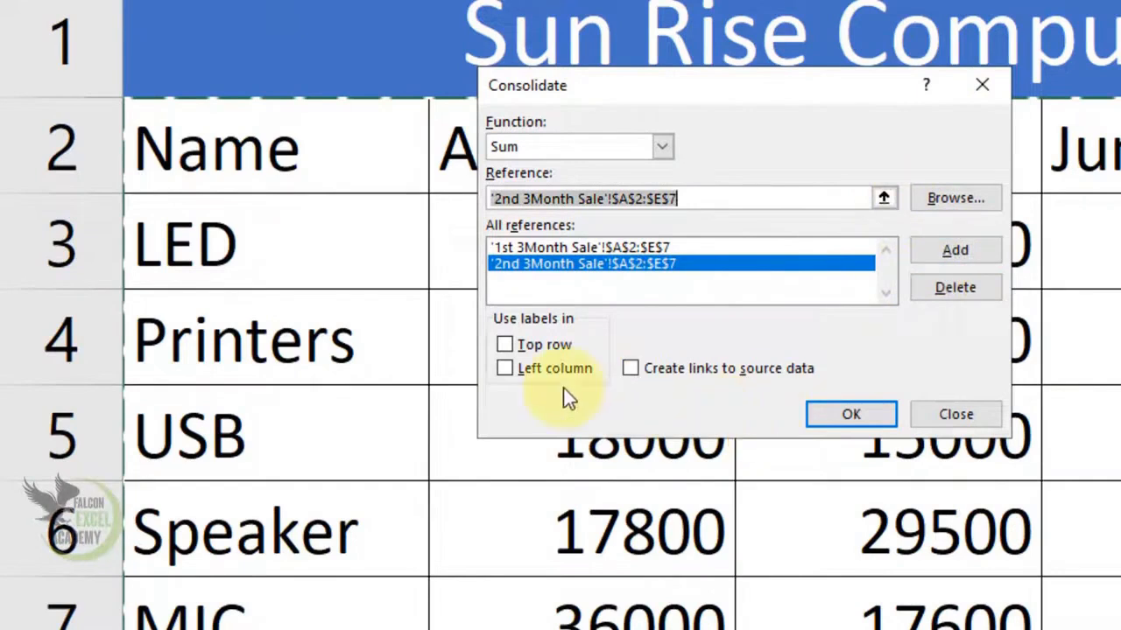
- Use labels from the top row and left column, and run the consolidation
click(542, 348)
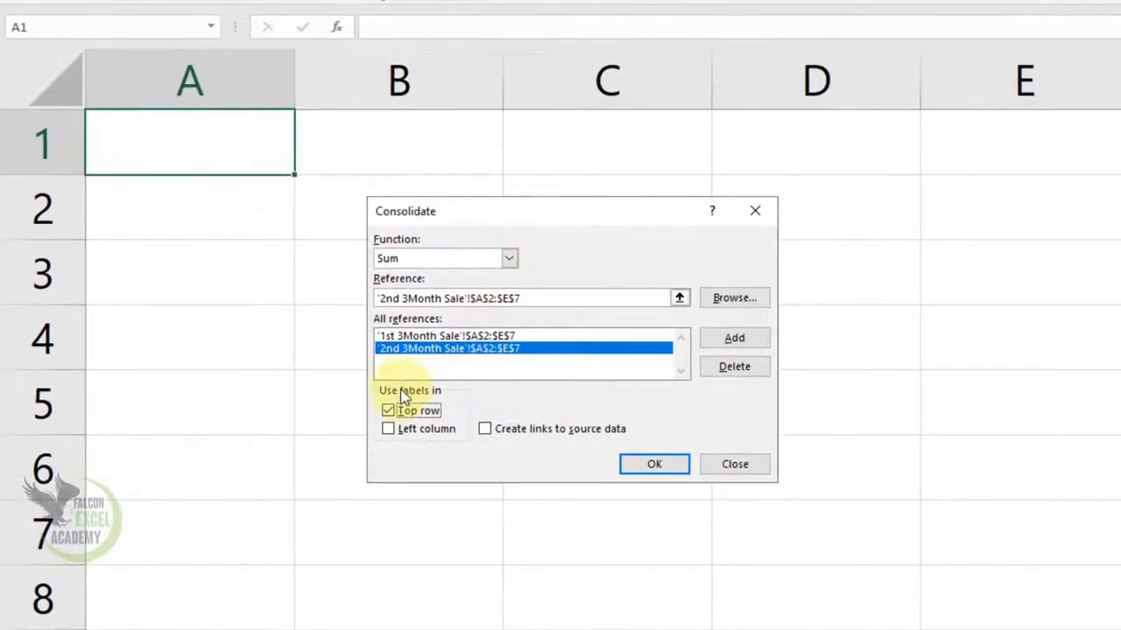
click(448, 432)
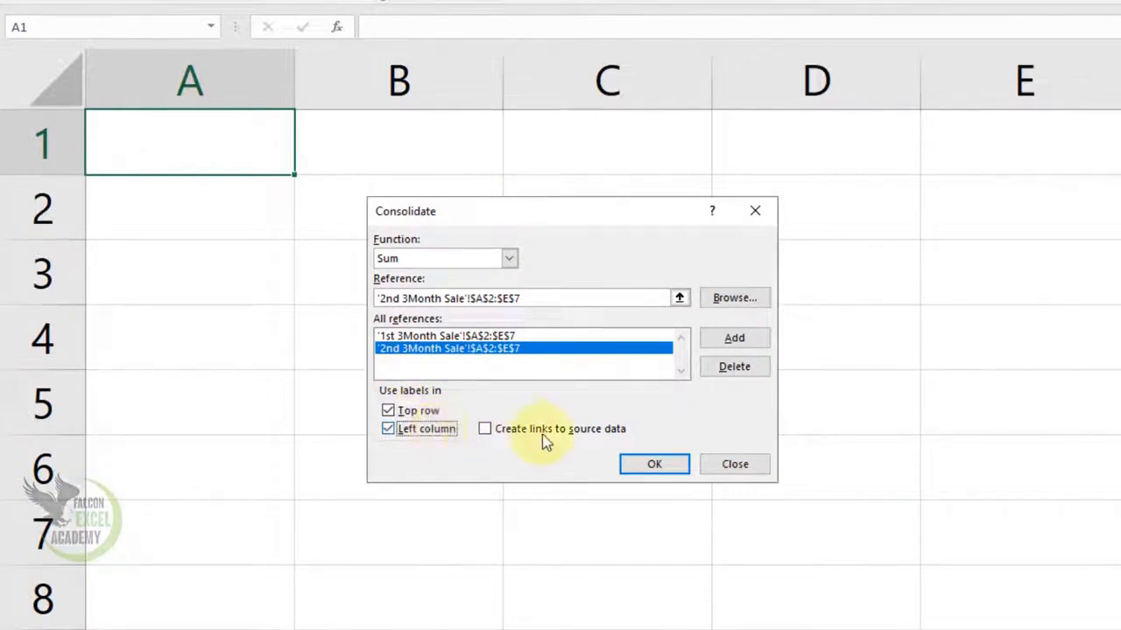
click(655, 464)
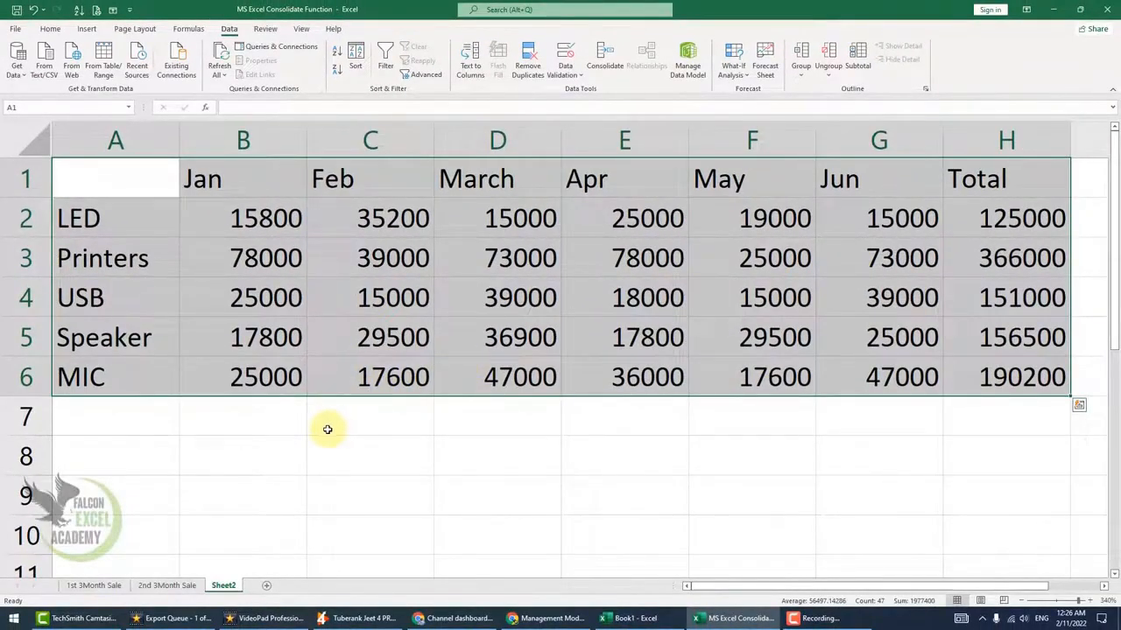
click(150, 222)
click(142, 265)
click(139, 297)
click(132, 340)
click(136, 385)
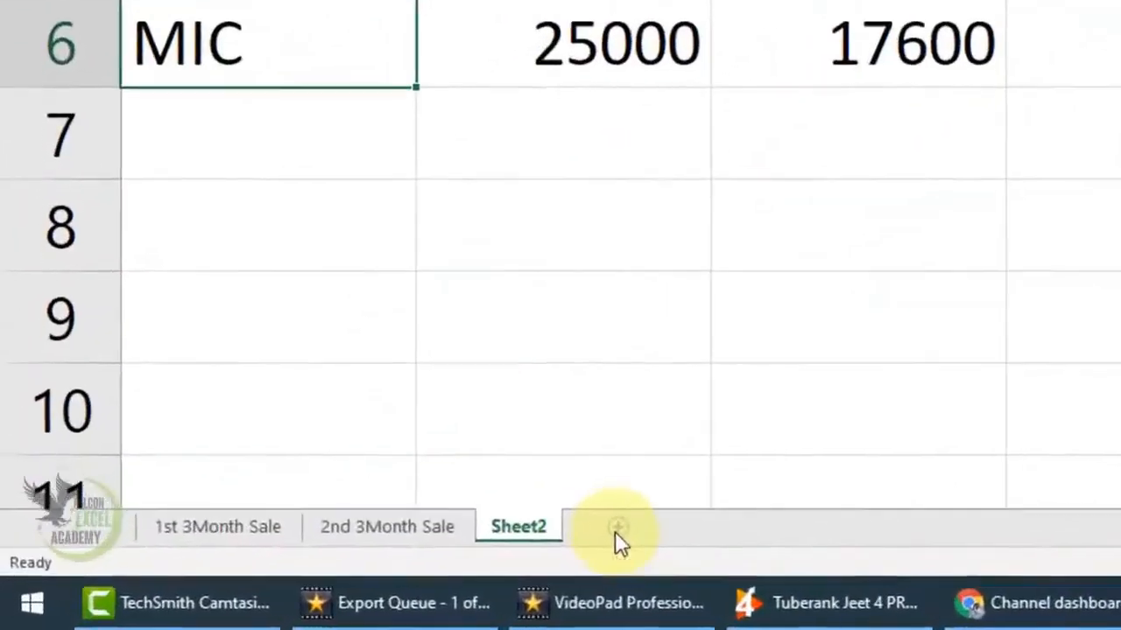
- Add a new worksheet and enter Bike in E1 with the price 85000 in F1
click(265, 587)
drag(1059, 601, 1082, 604)
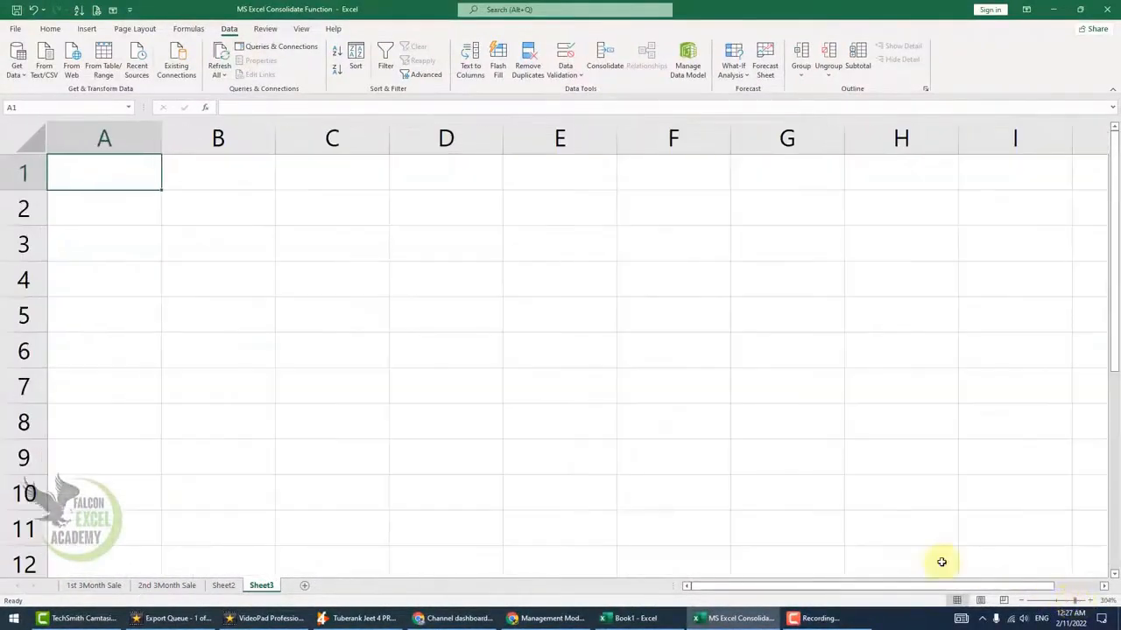
click(575, 182)
text(Bike)
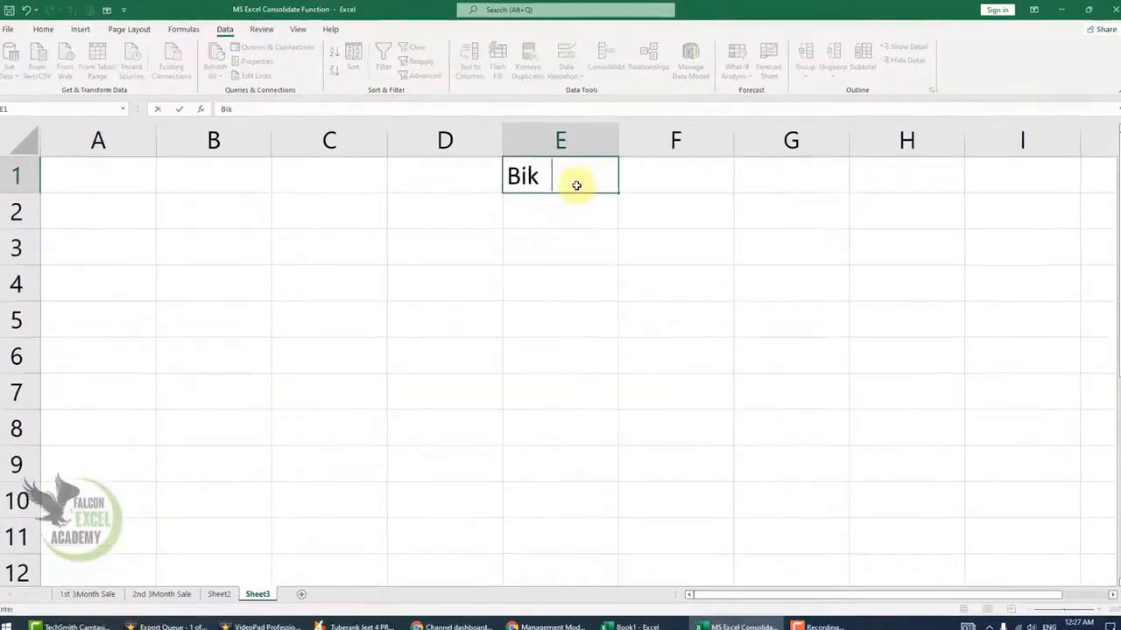
key(Tab)
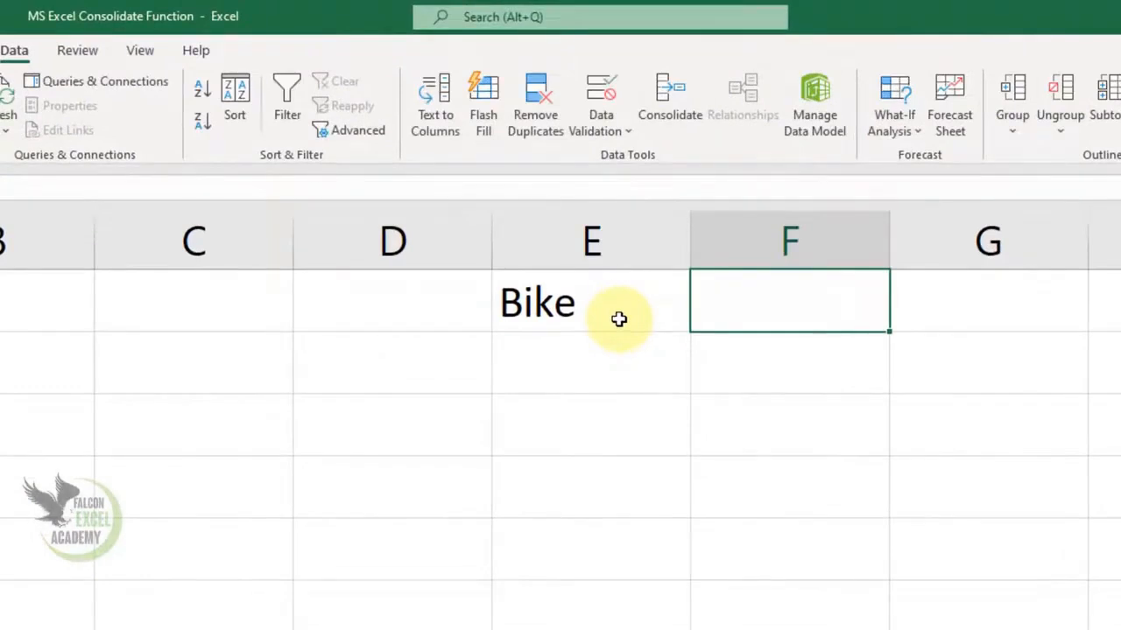
text(85000)
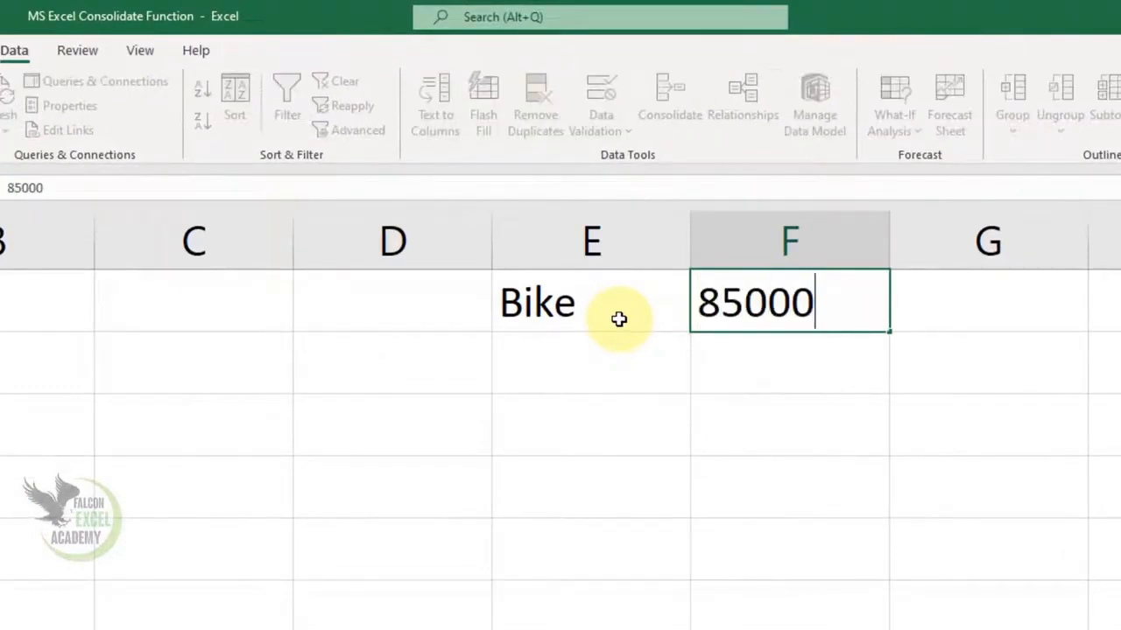
key(Return)
- Enter Advance with 10000 in E2:F2 and Balance with 75000 in E3:F3
text(Advance)
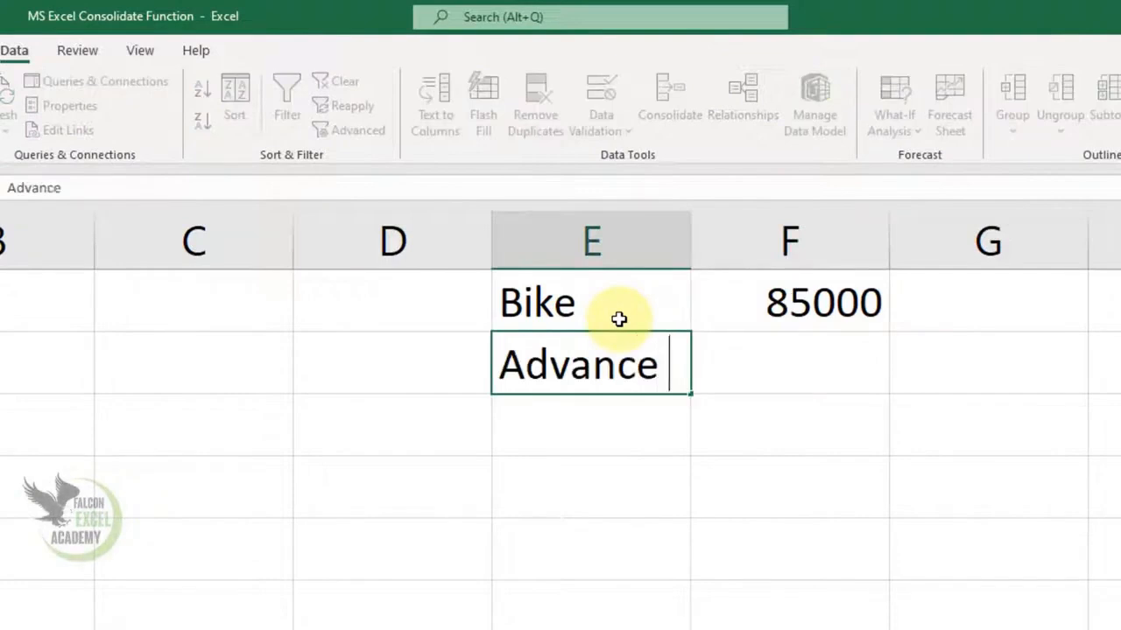
key(Tab)
text(10000)
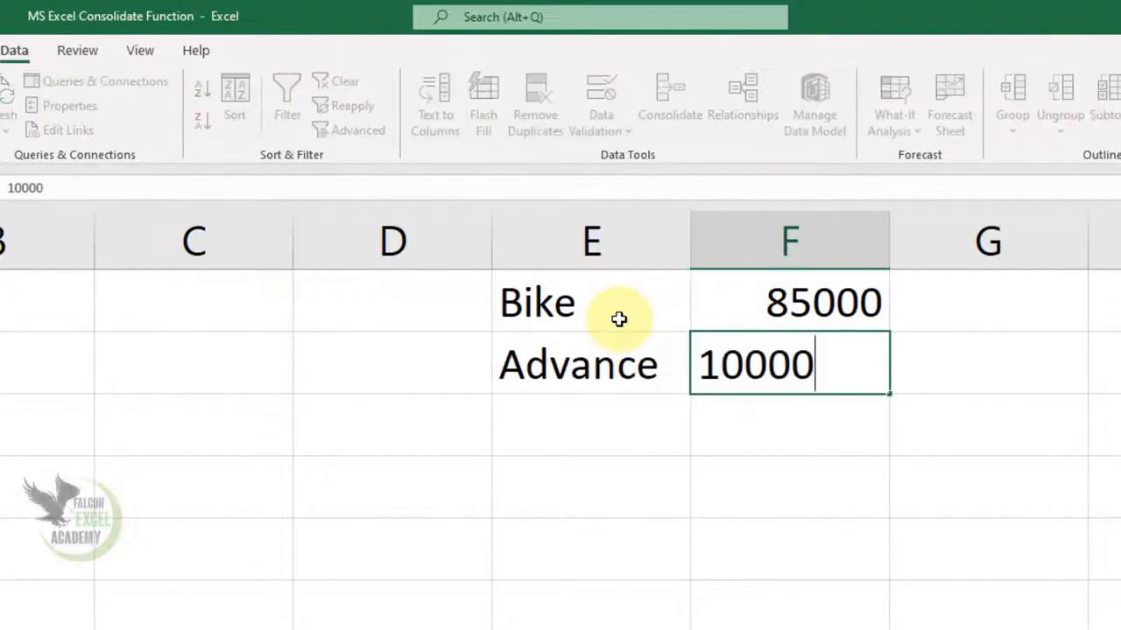
key(Return)
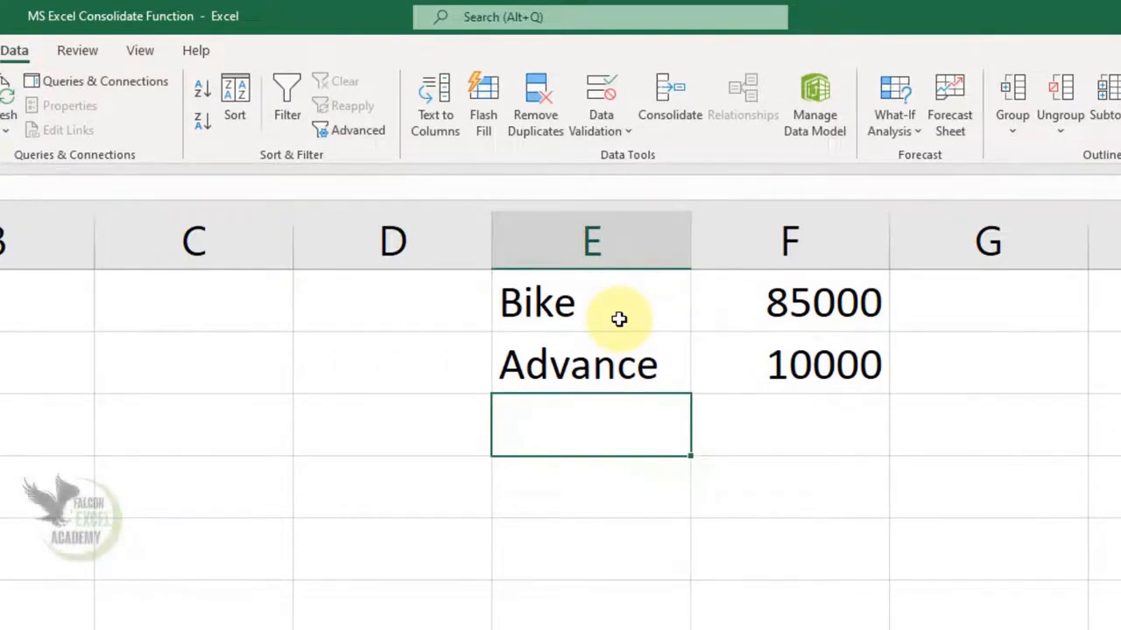
text(Balance)
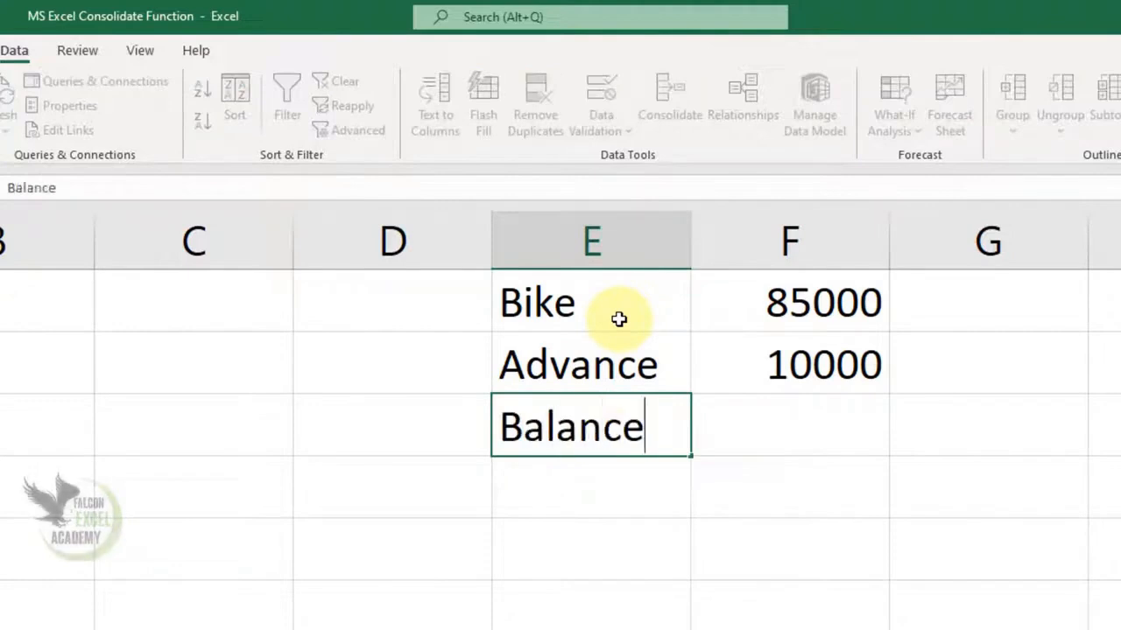
key(Tab)
text(75000)
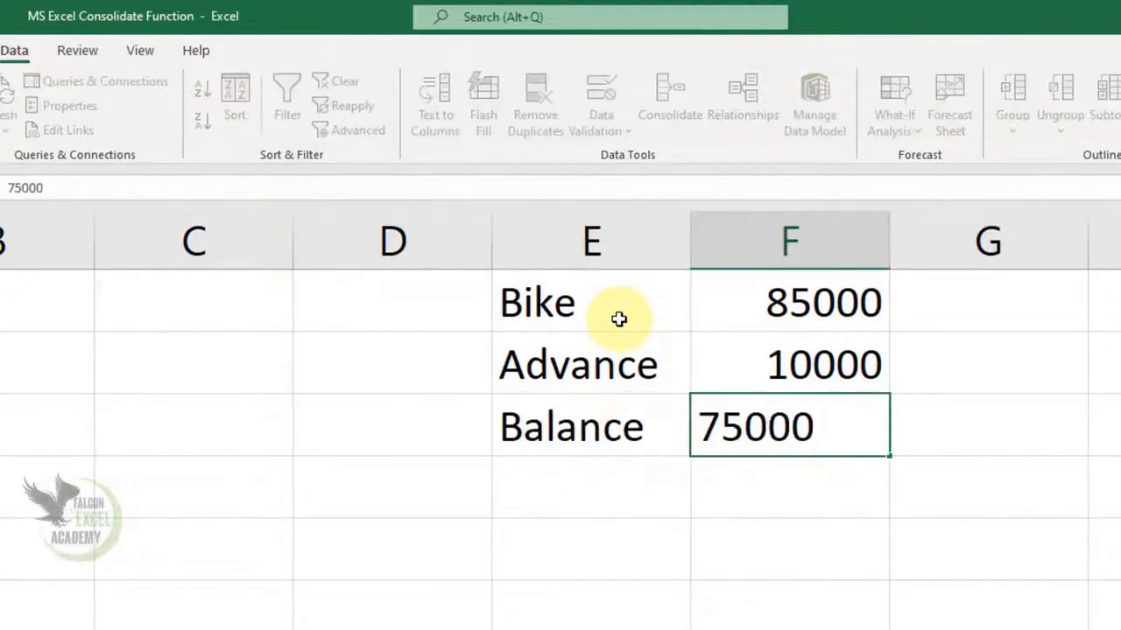
key(Return)
- Enter the label Month in E4 and the value 21 in F4
key(Left)
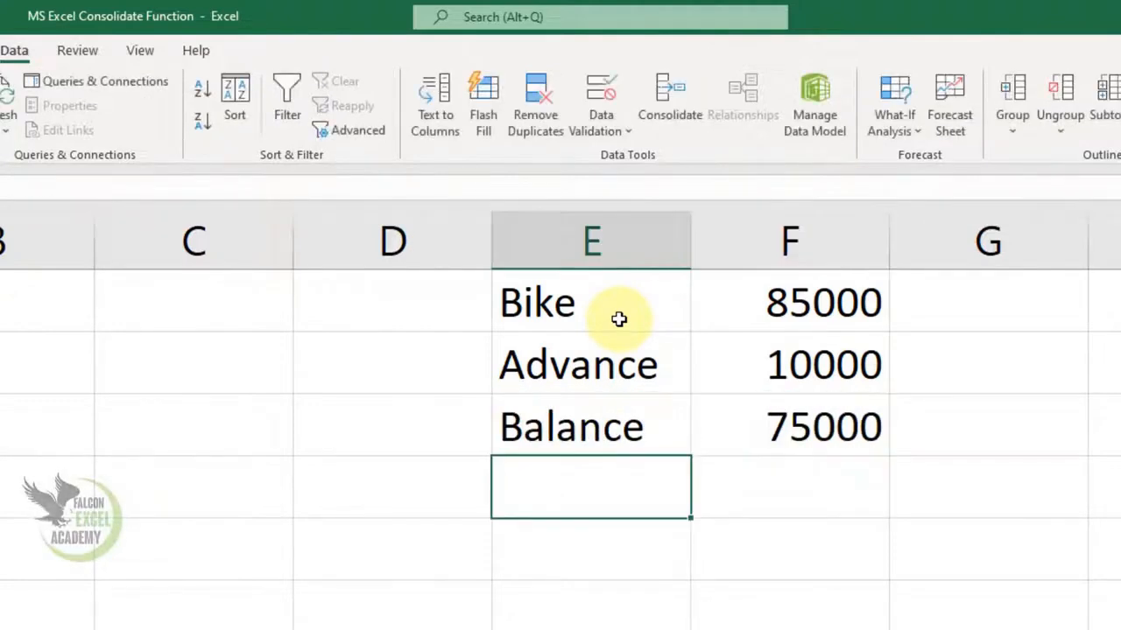
text(Month)
key(Tab)
text(21)
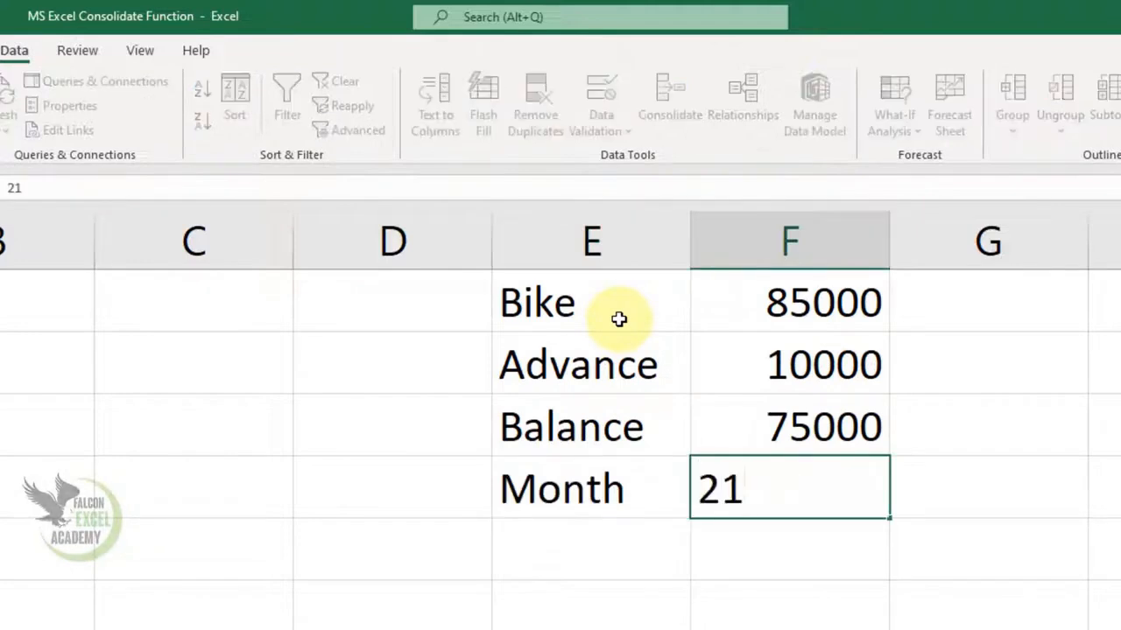
key(Return)
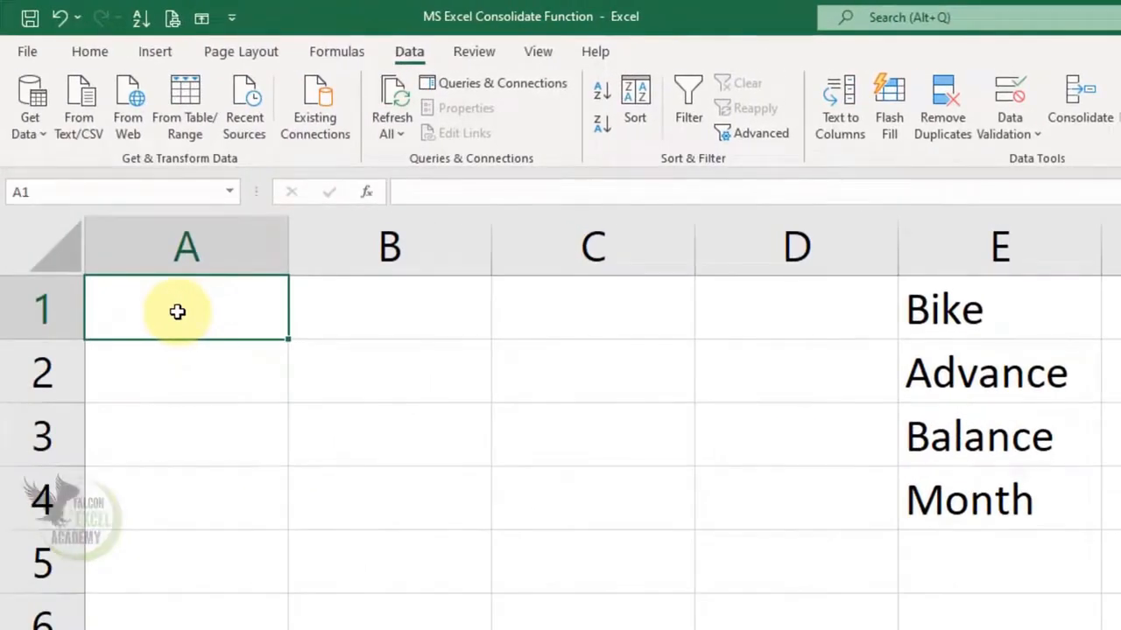
- Enter Wait Month in A1 and 21 in B1, fitting column A's width to its text
text(Wait Month)
key(Tab)
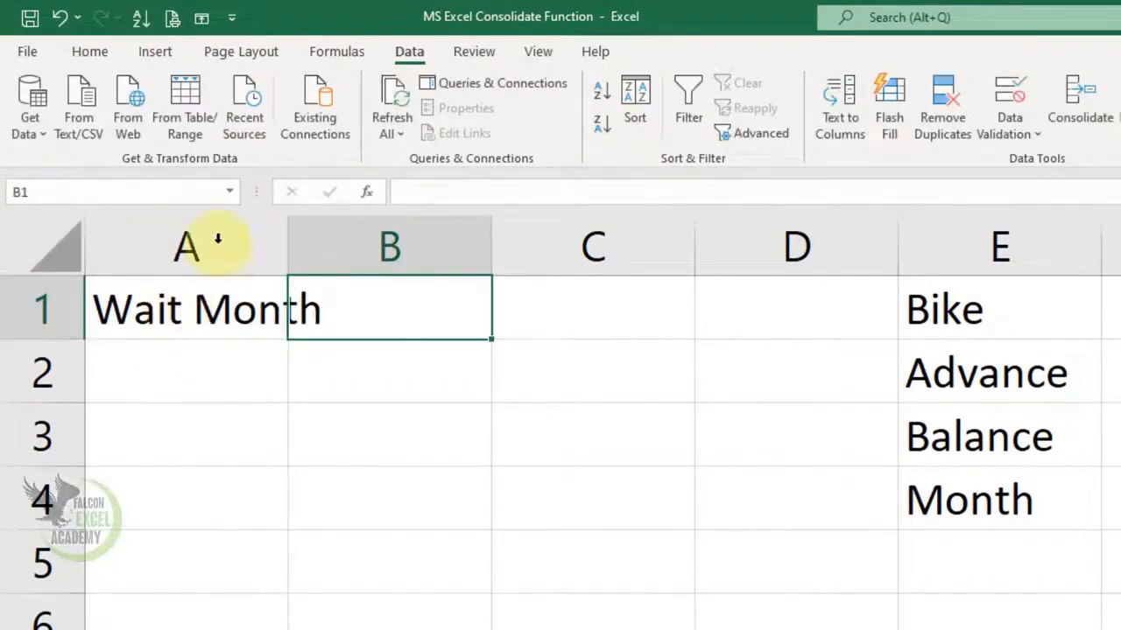
double_click(290, 246)
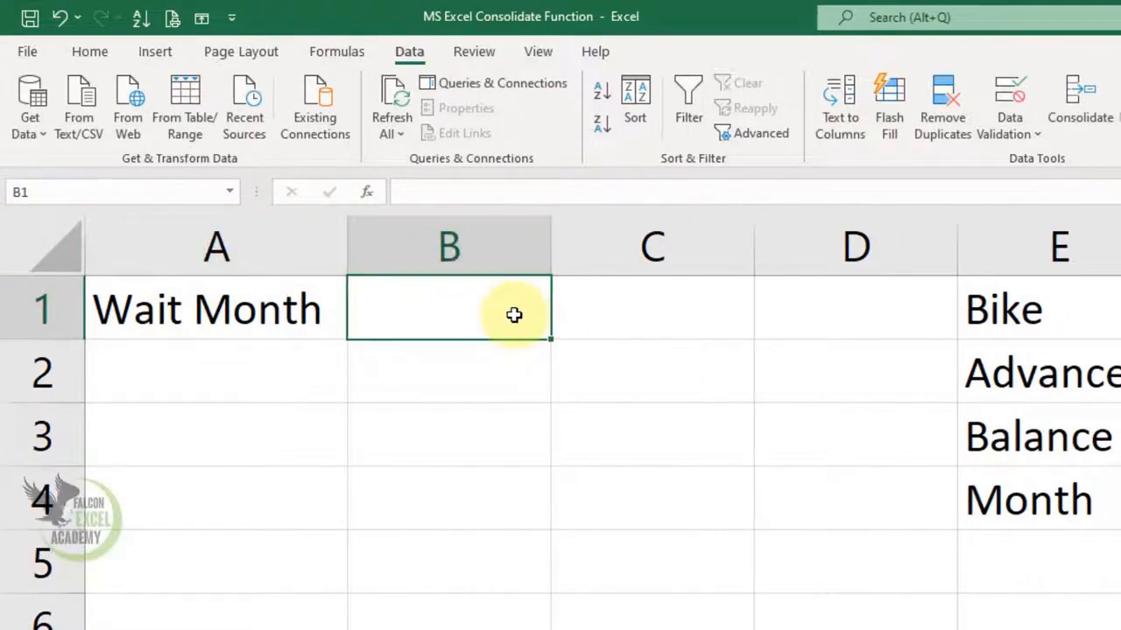
text(21)
key(Return)
key(Left)
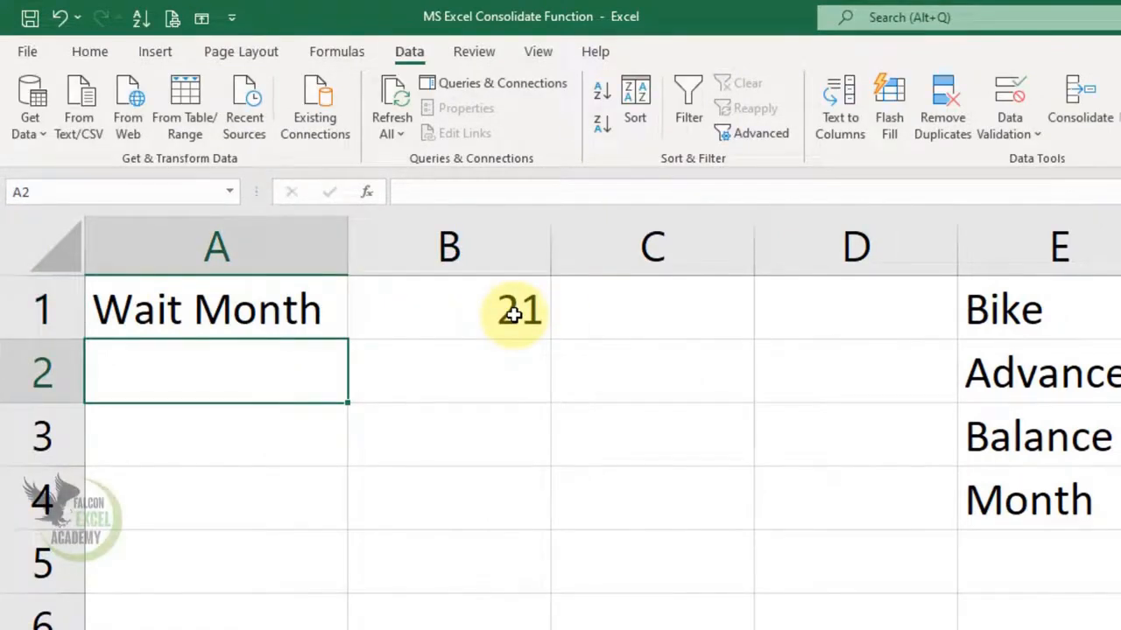
- Enter the headings Amount, Loan, Saving / M and Total in A2:D2, and fit column C's width to its text
text(Amount)
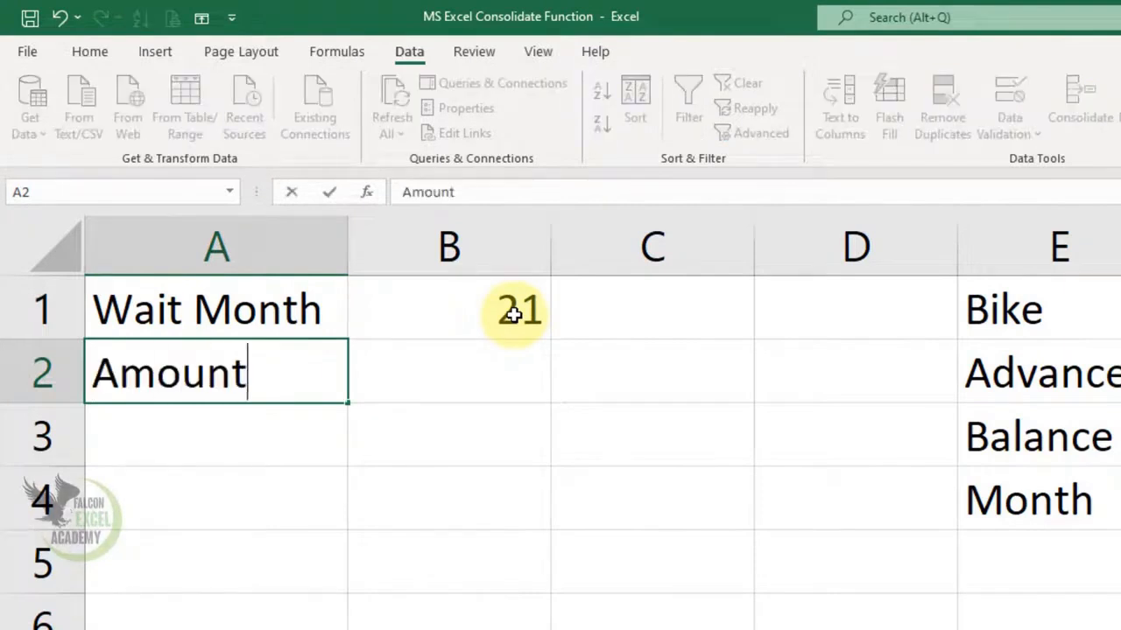
key(Tab)
text(Loan)
key(Tab)
text(Savin)
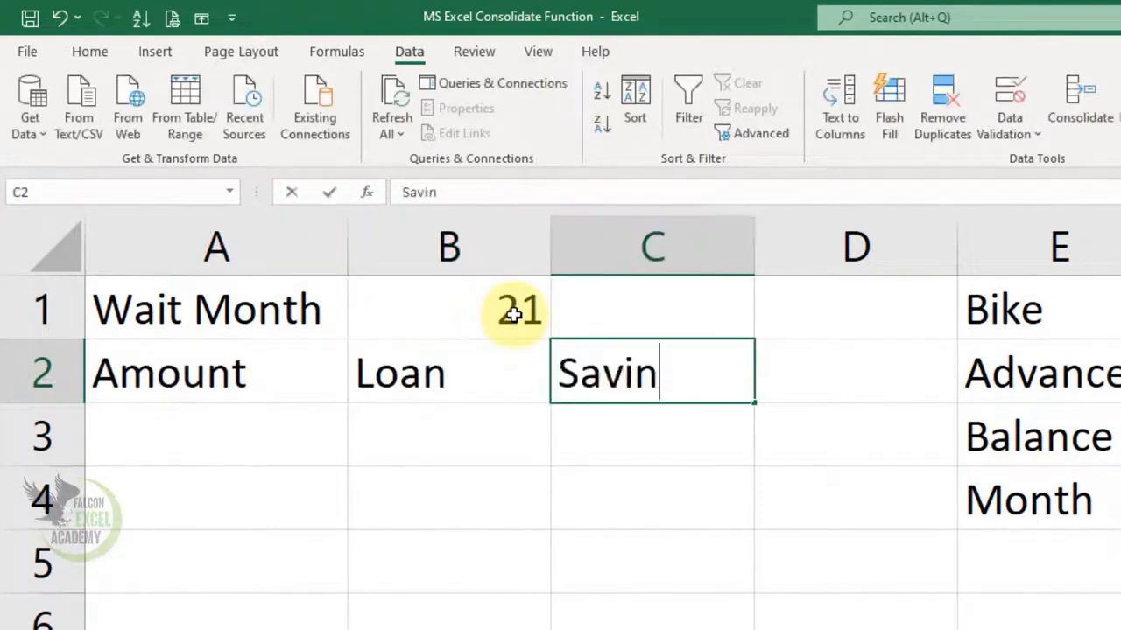
text(g / M)
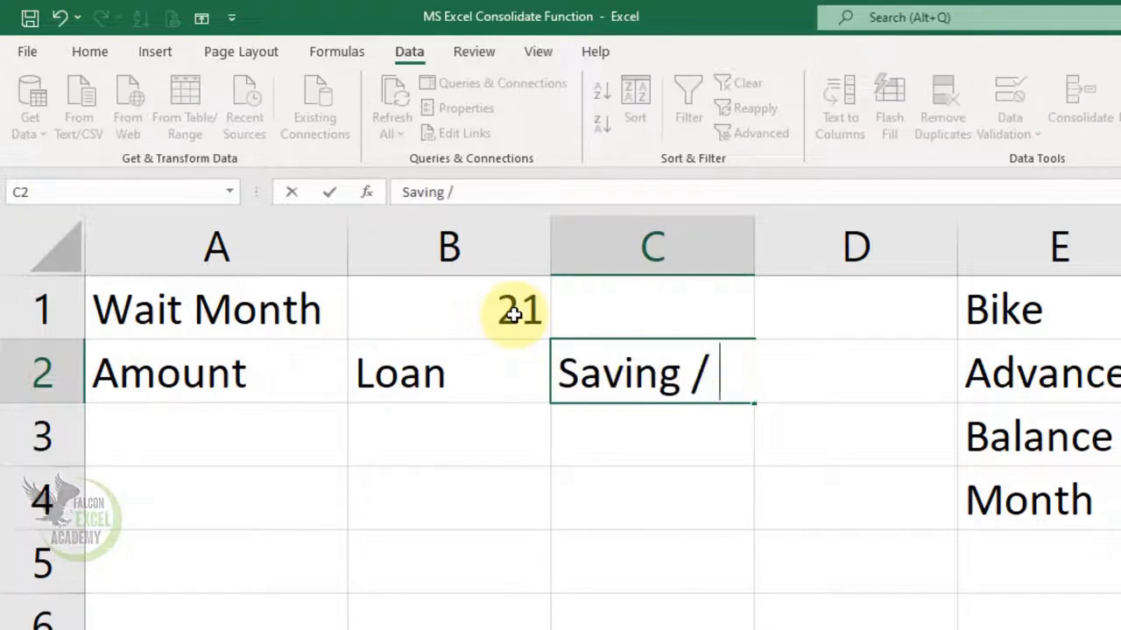
key(Tab)
text(Total)
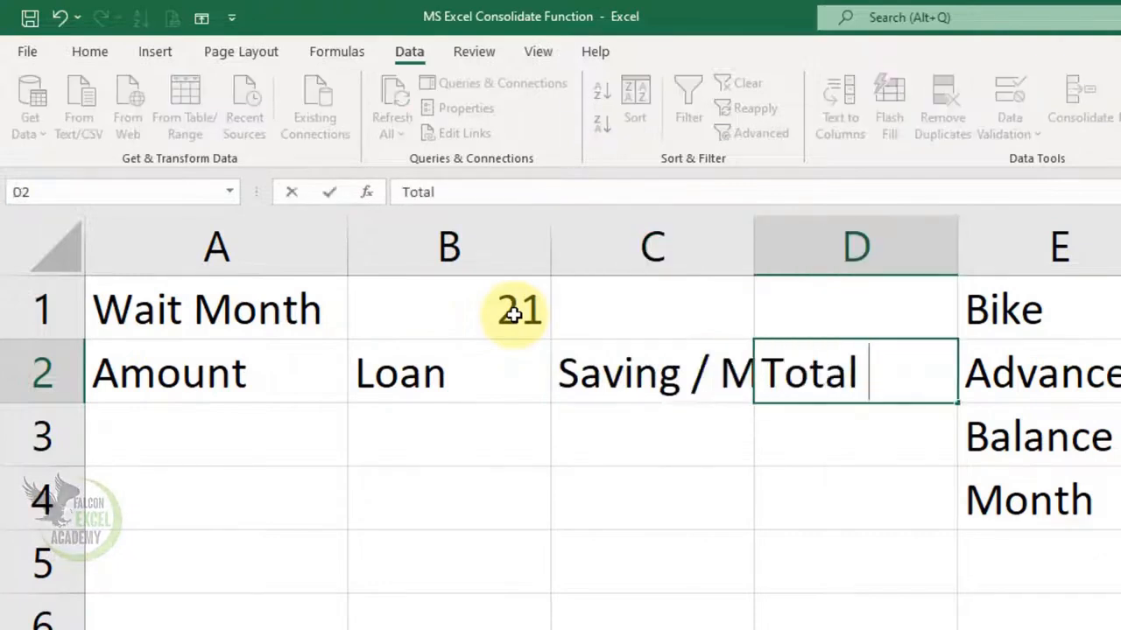
click(749, 245)
double_click(752, 247)
click(745, 422)
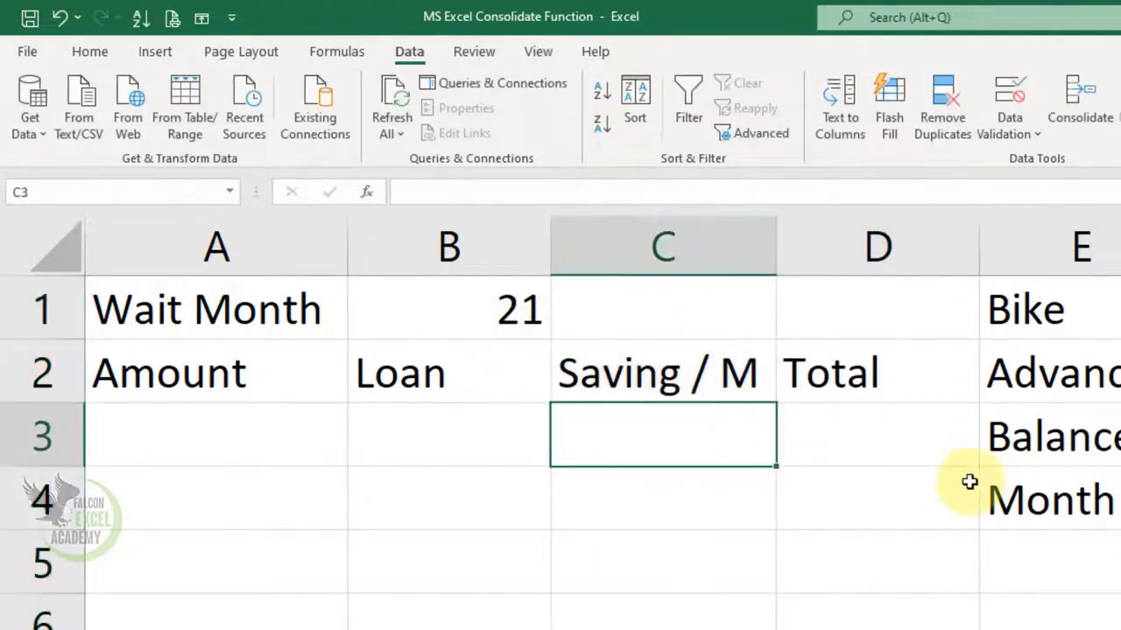
- Enter 6000 under Amount in A3 and 4000 under Loan in B3
click(220, 444)
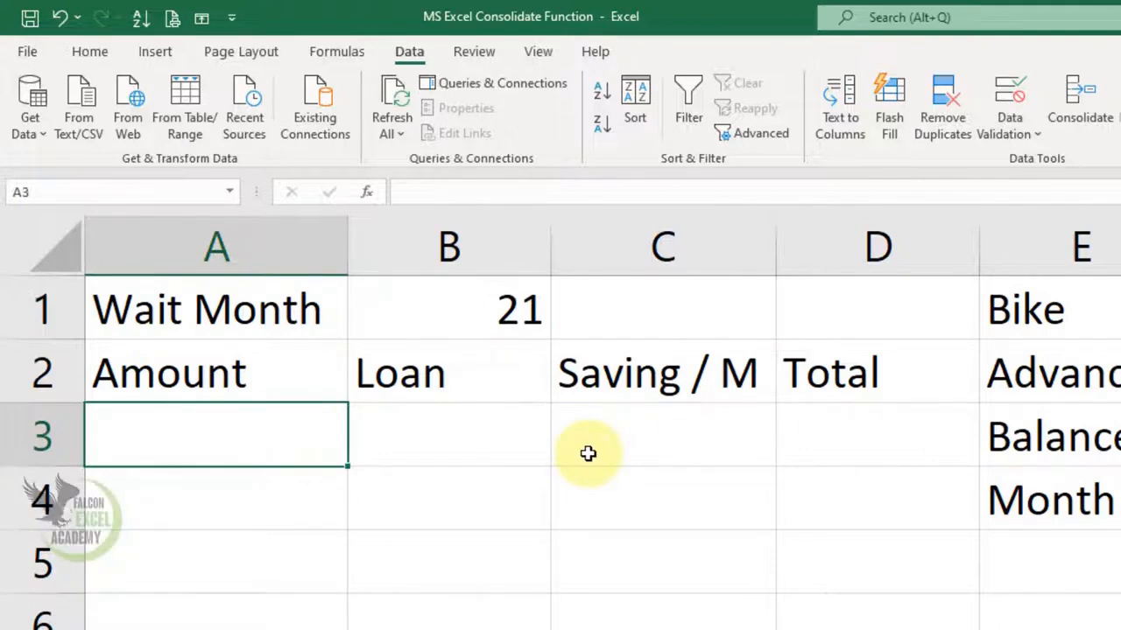
text(6000)
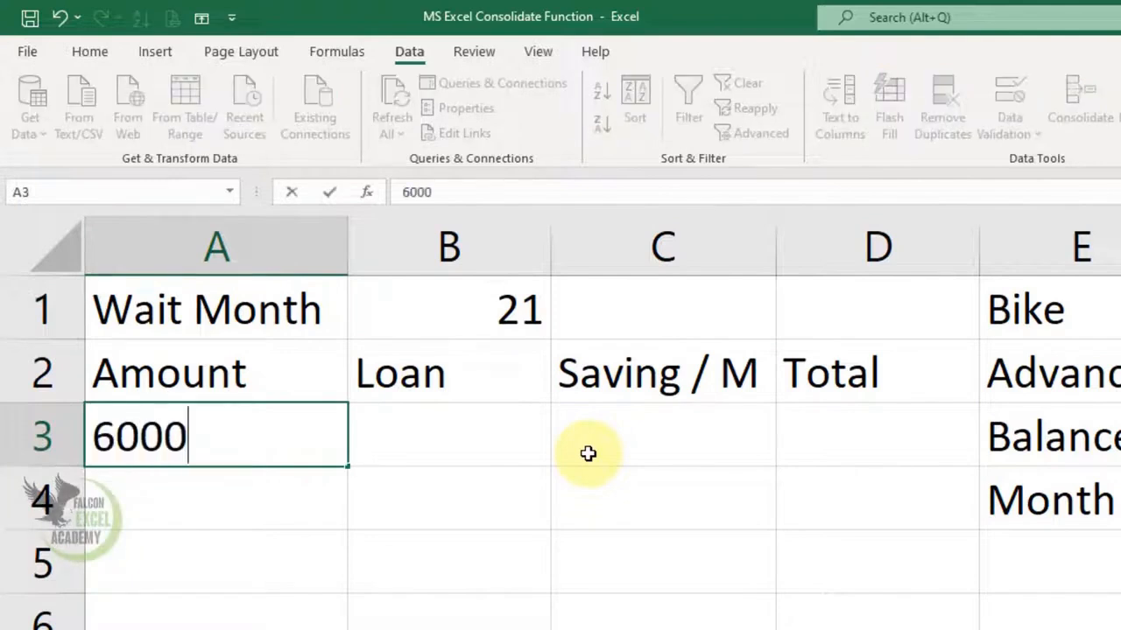
key(Tab)
text(4000)
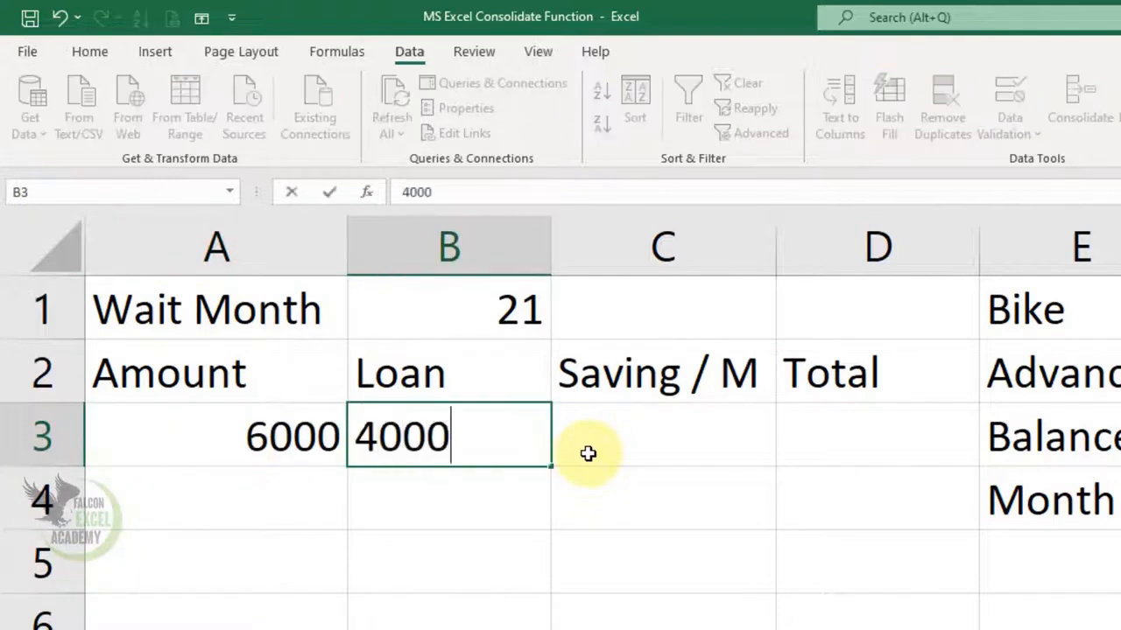
key(Tab)
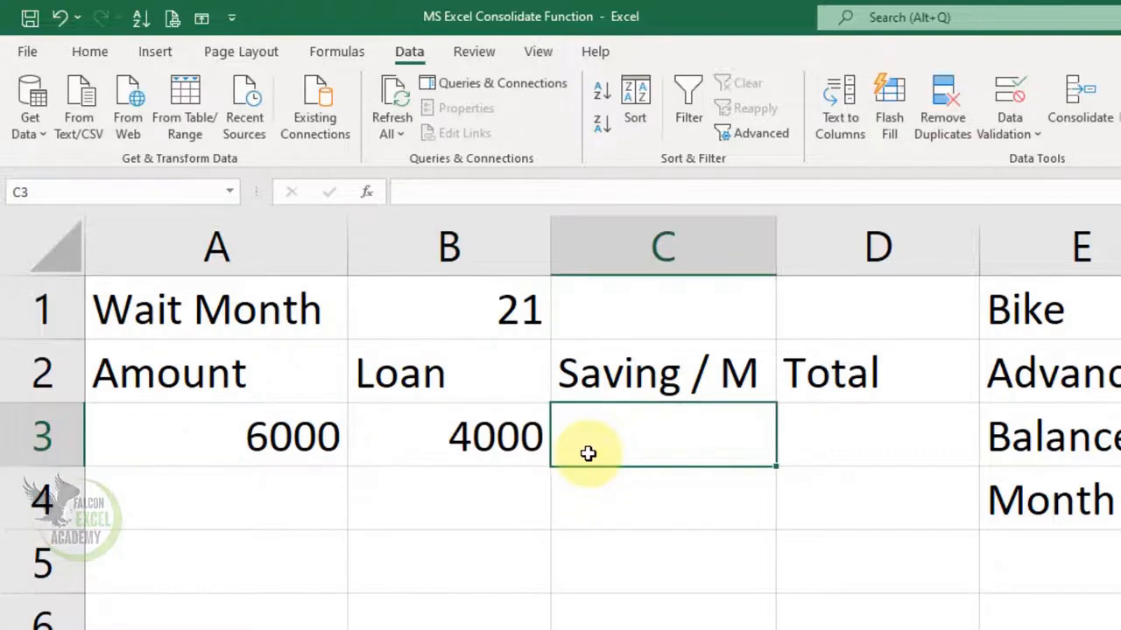
- Enter the formula =A3+B3+C3*B1 under Total in D3
key(Left)
key(Left)
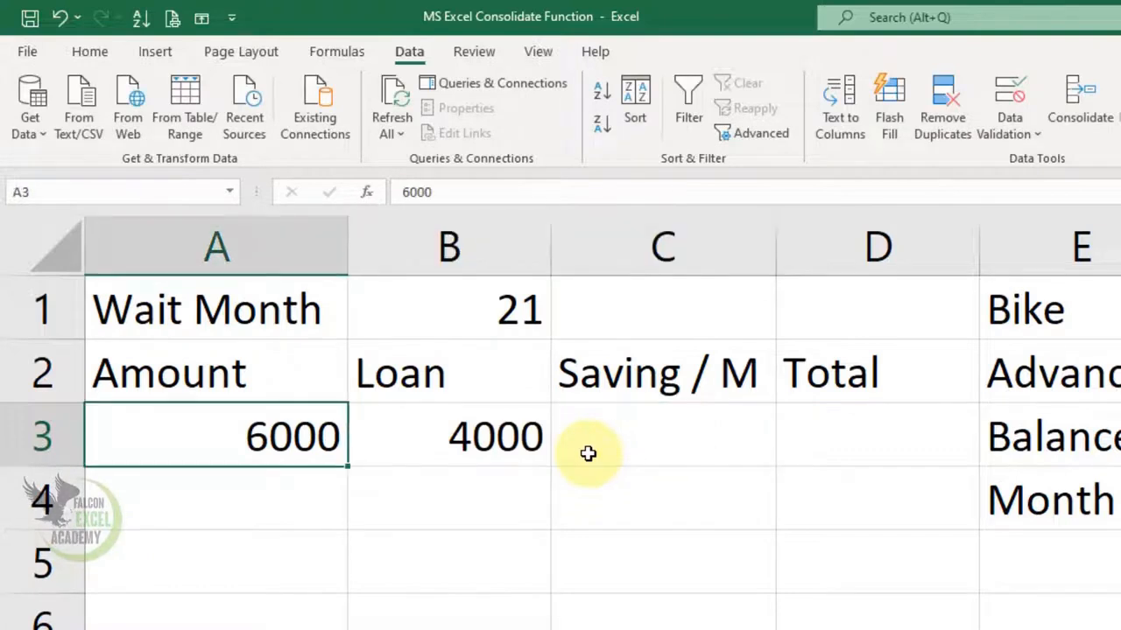
key(Right)
key(Right)
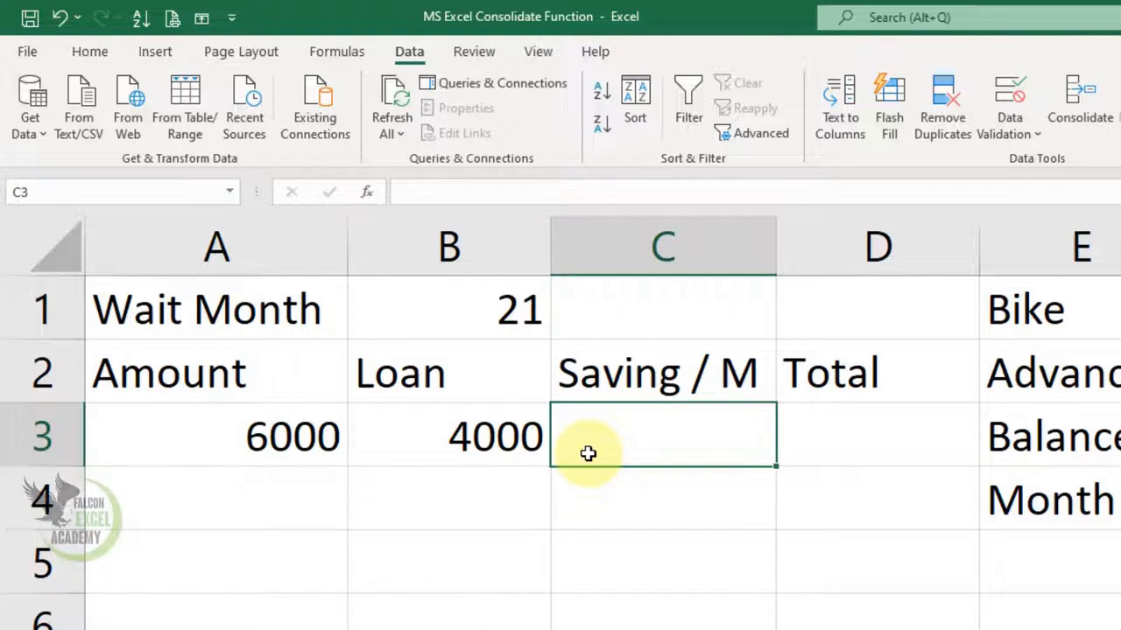
key(Right)
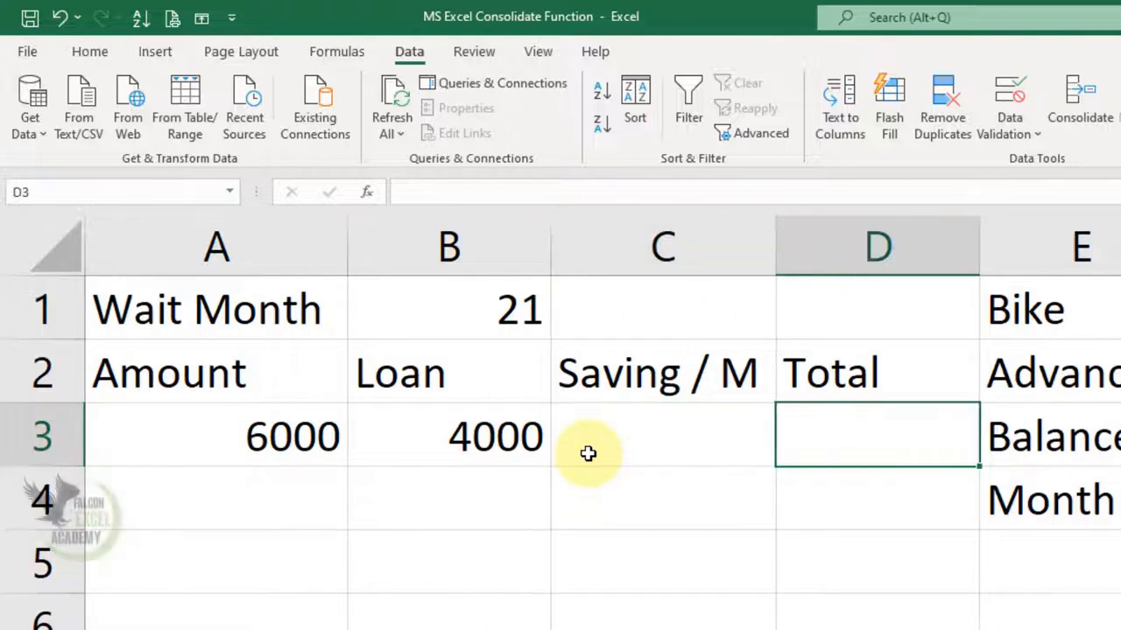
text(=)
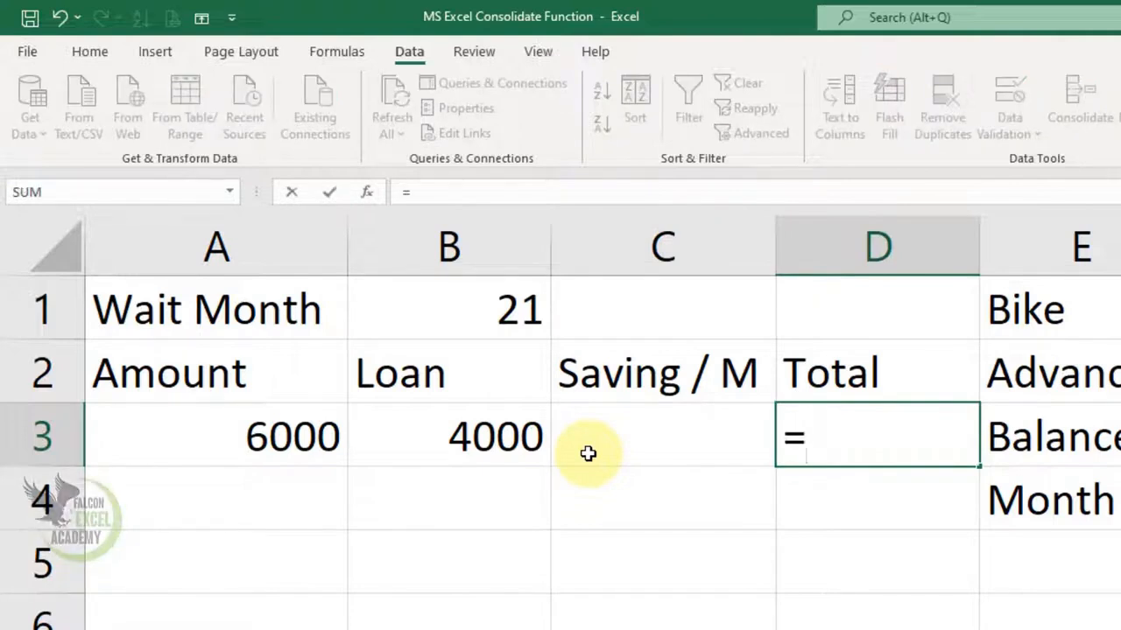
text(a2+)
key(BackSpace)
key(BackSpace)
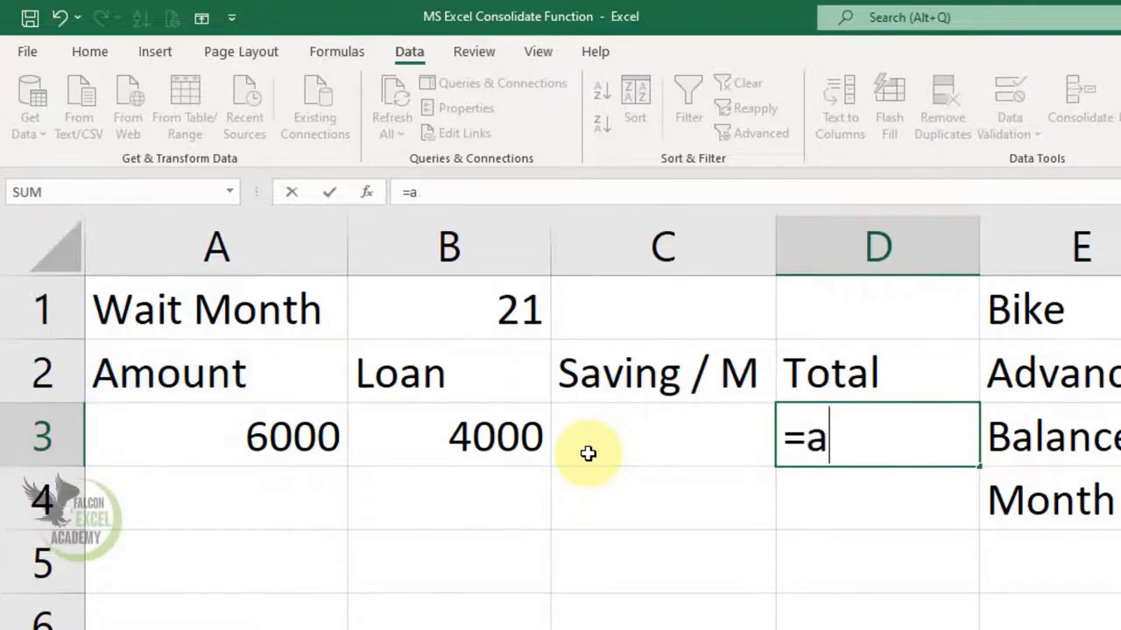
text(3+)
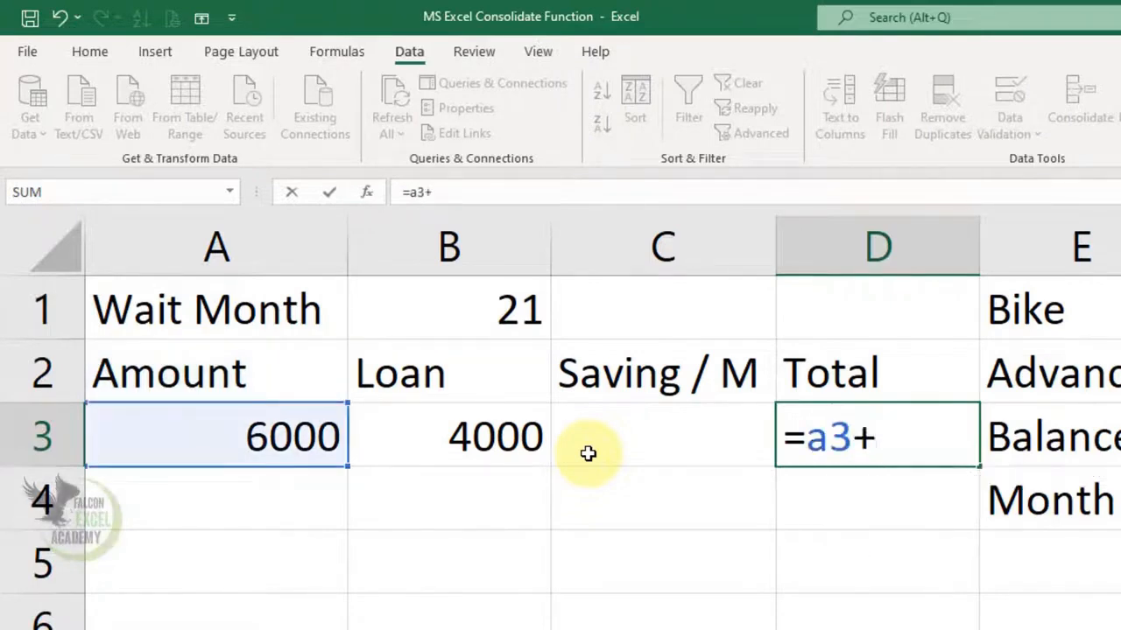
text(b3+c3)
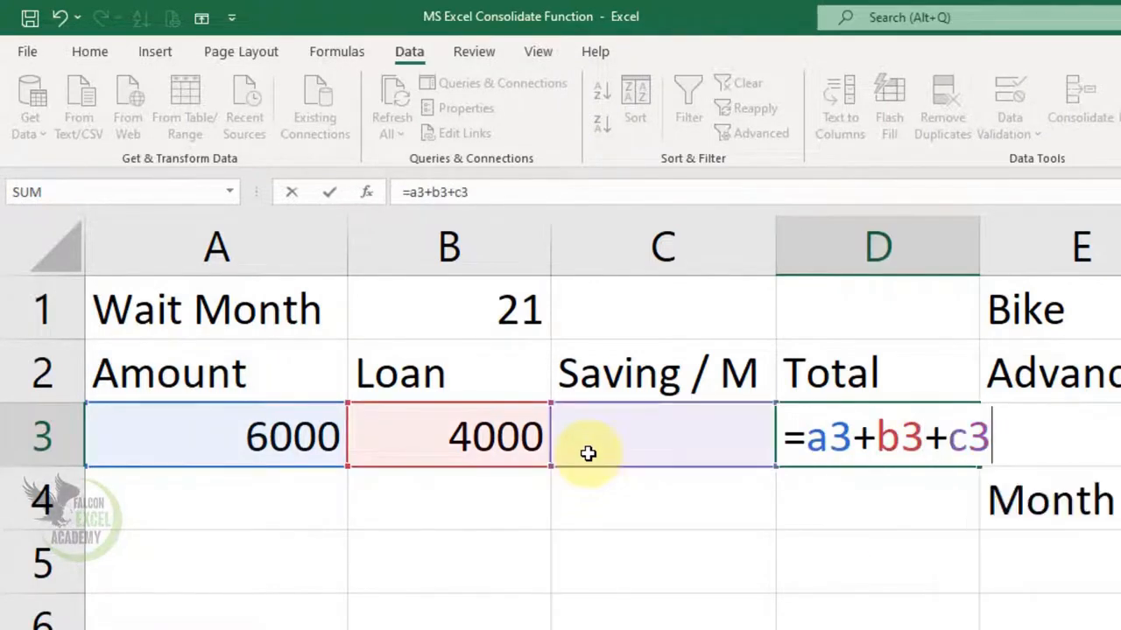
text(*b1)
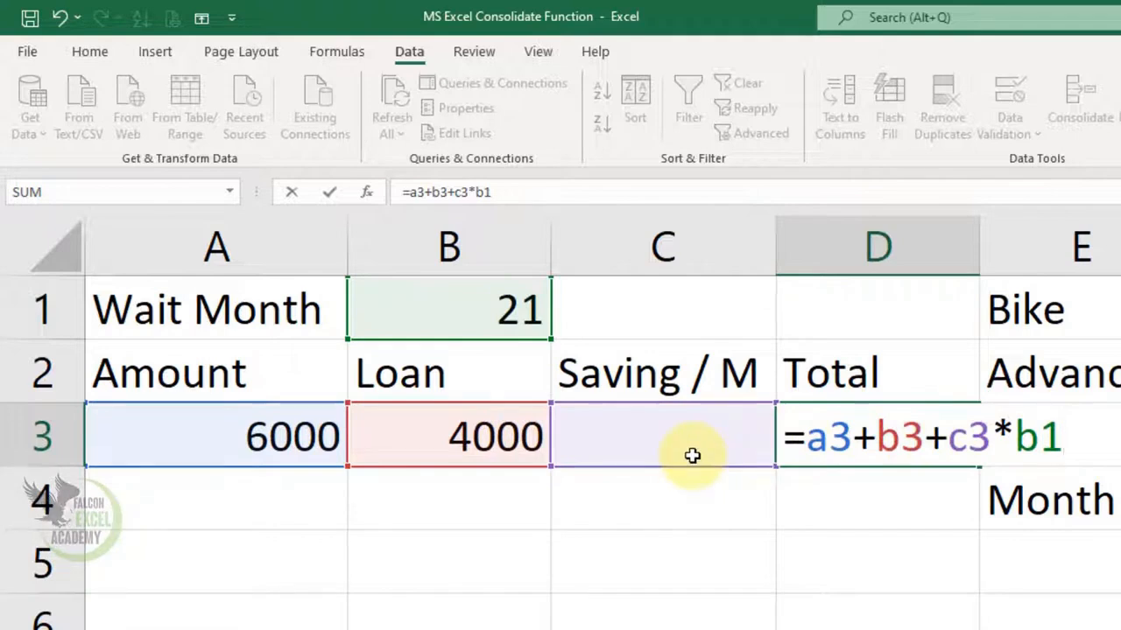
key(Return)
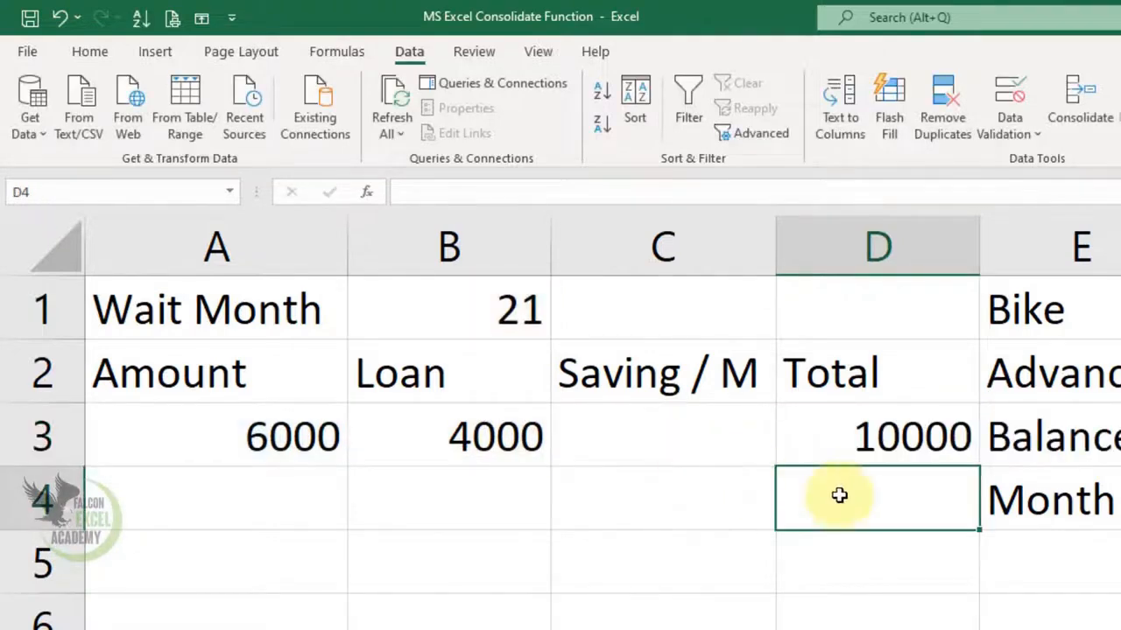
click(910, 439)
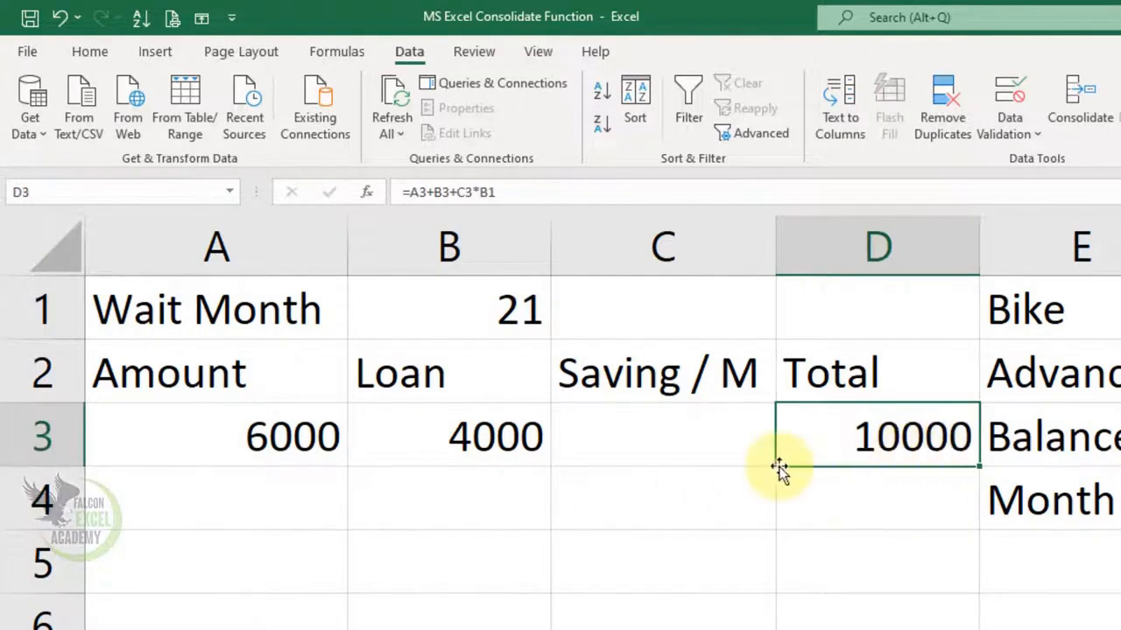
click(931, 508)
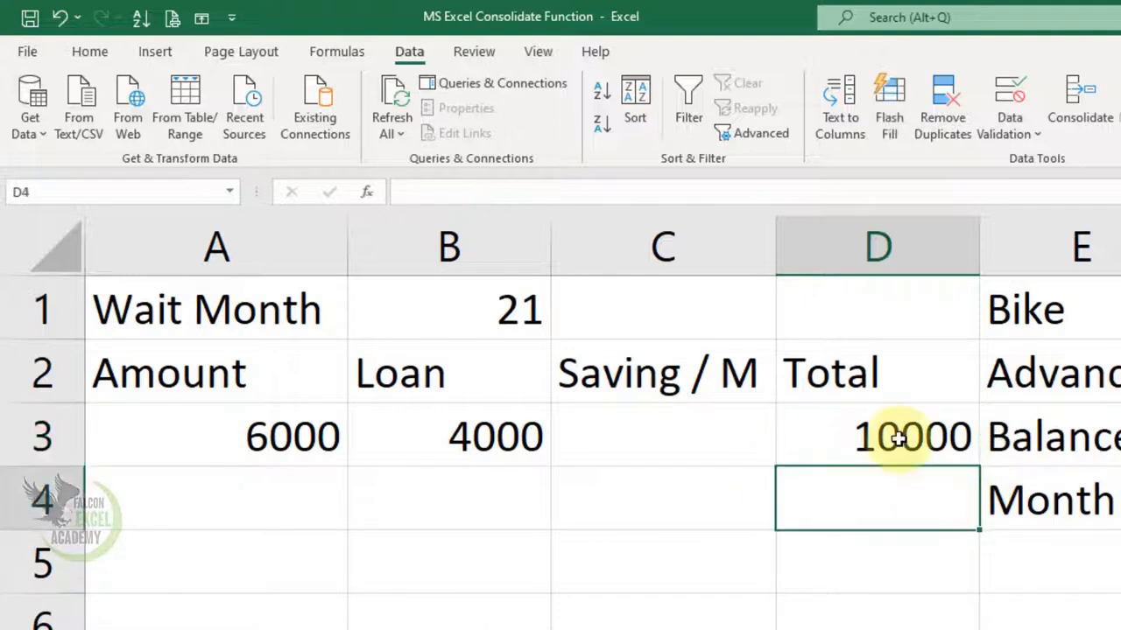
- Run Goal Seek to bring D3 to the value 85000 by changing cell C3, and accept the solution
click(925, 429)
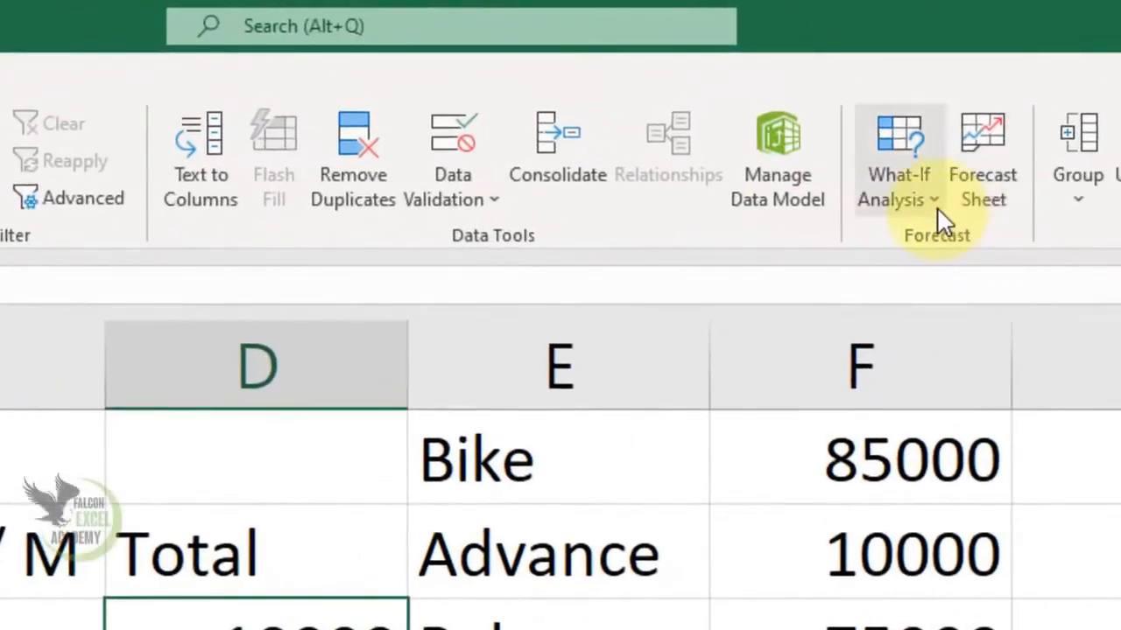
click(936, 210)
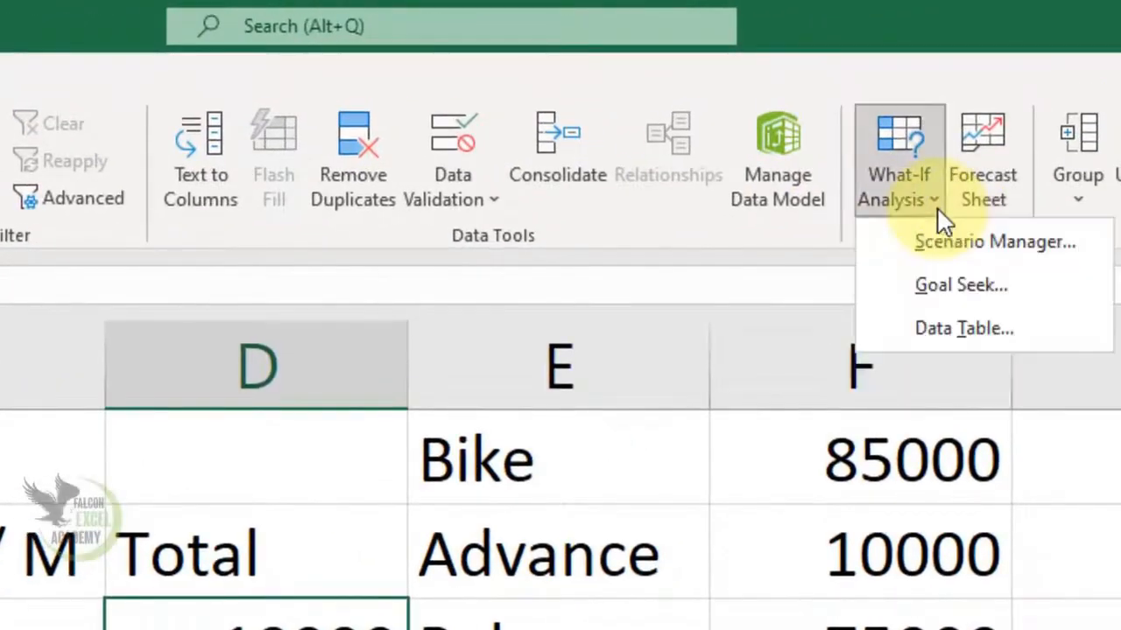
click(952, 288)
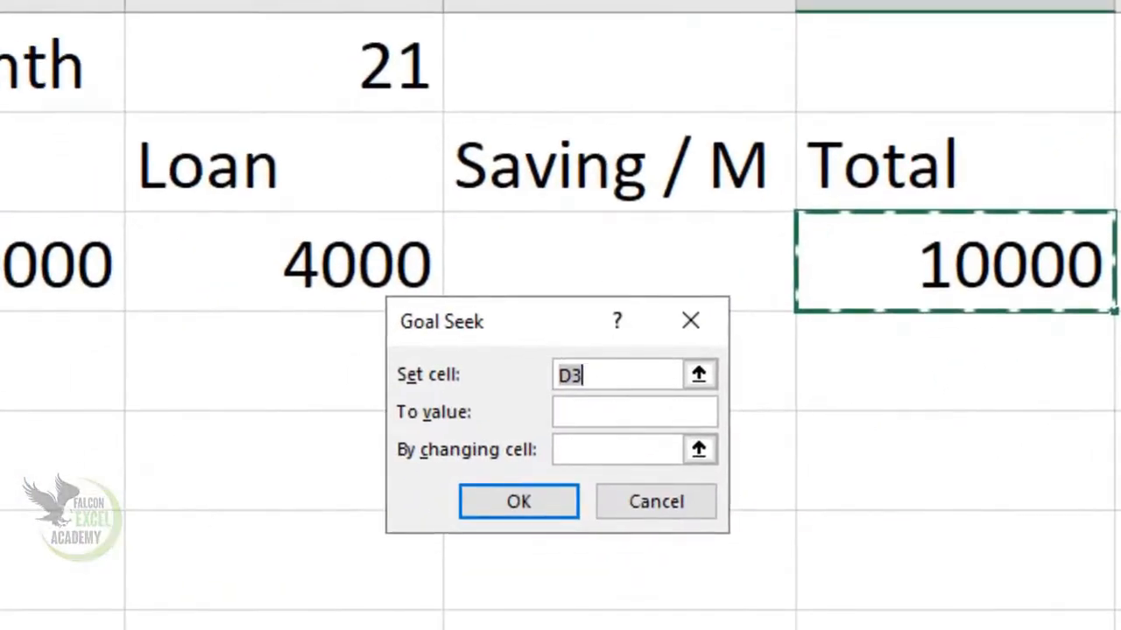
drag(487, 336, 881, 438)
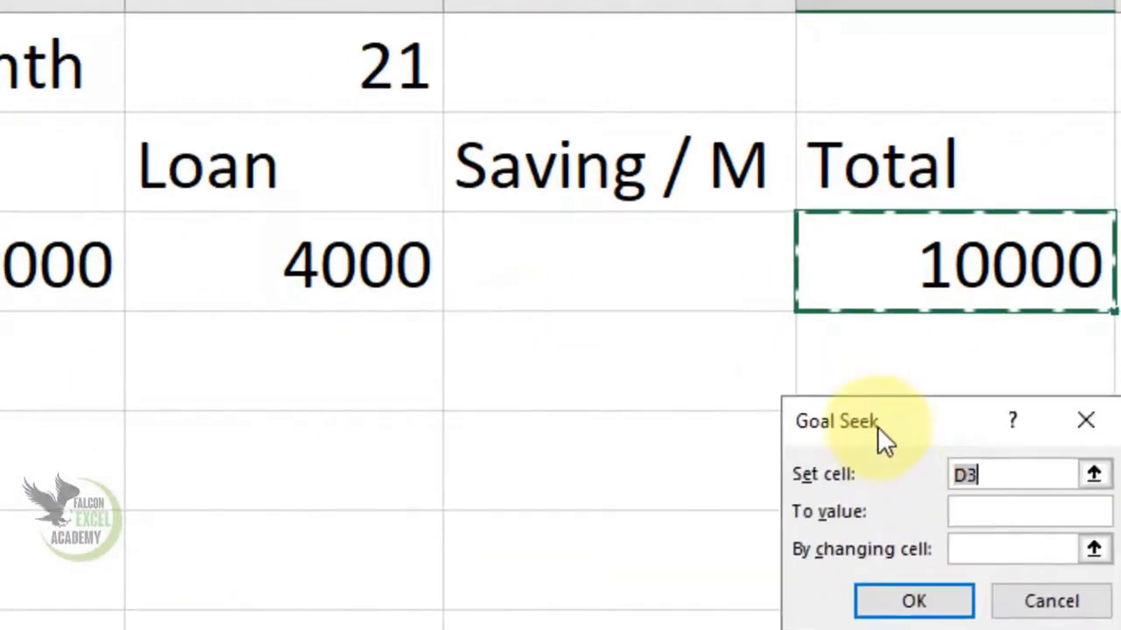
click(1011, 514)
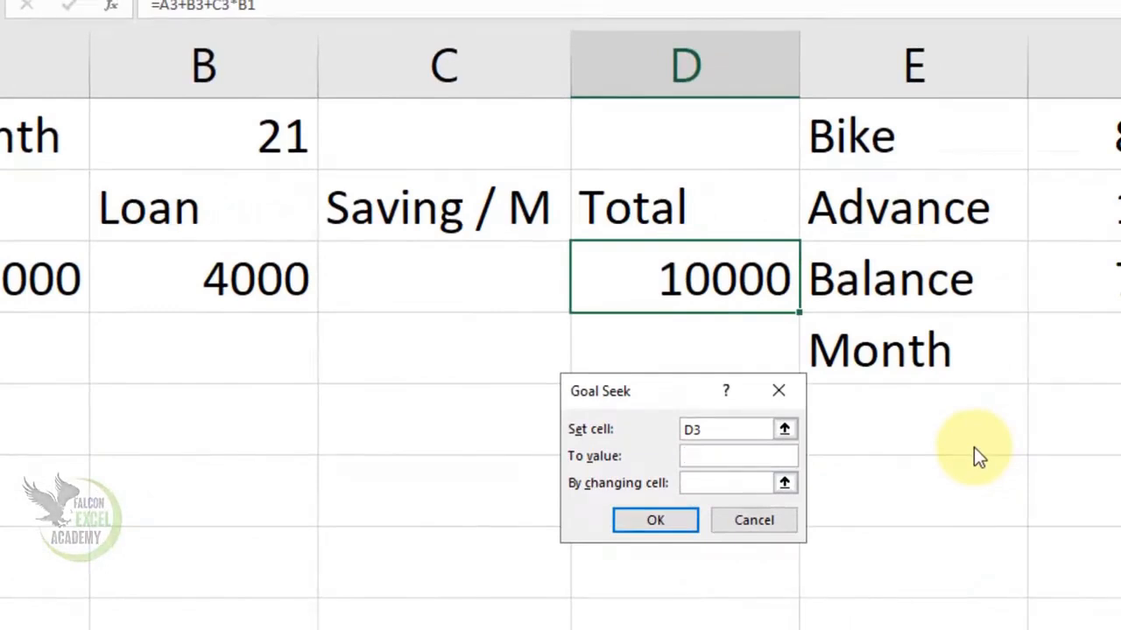
text(85000)
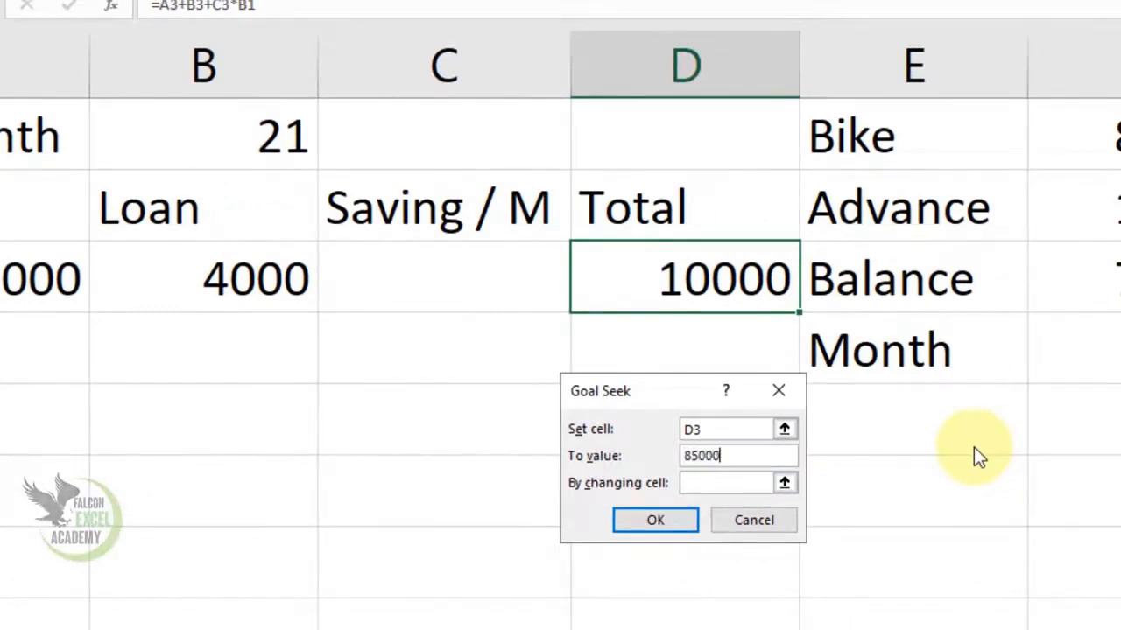
click(710, 485)
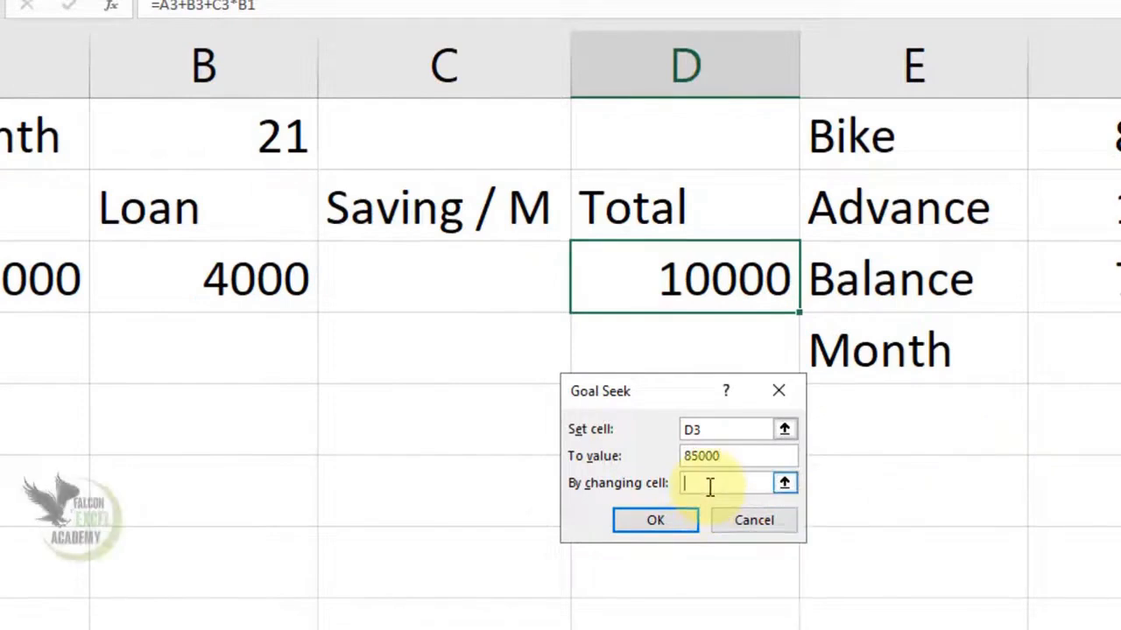
click(522, 280)
click(687, 524)
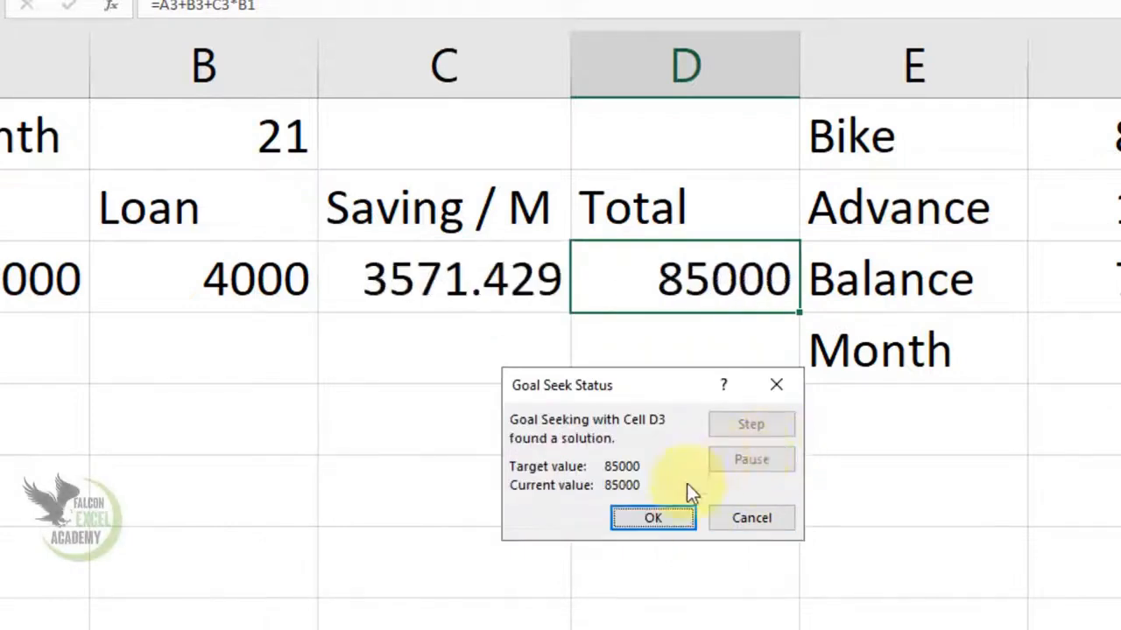
click(655, 519)
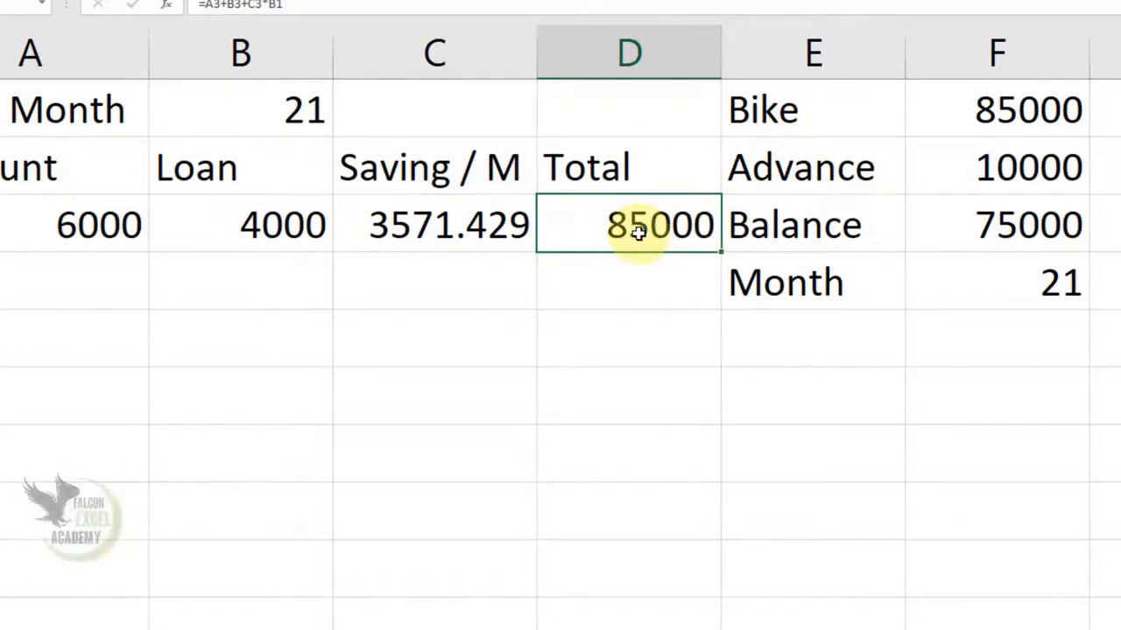
- Check the total savings in E8 with the formula =C3*B1, and clear that cell again
click(848, 517)
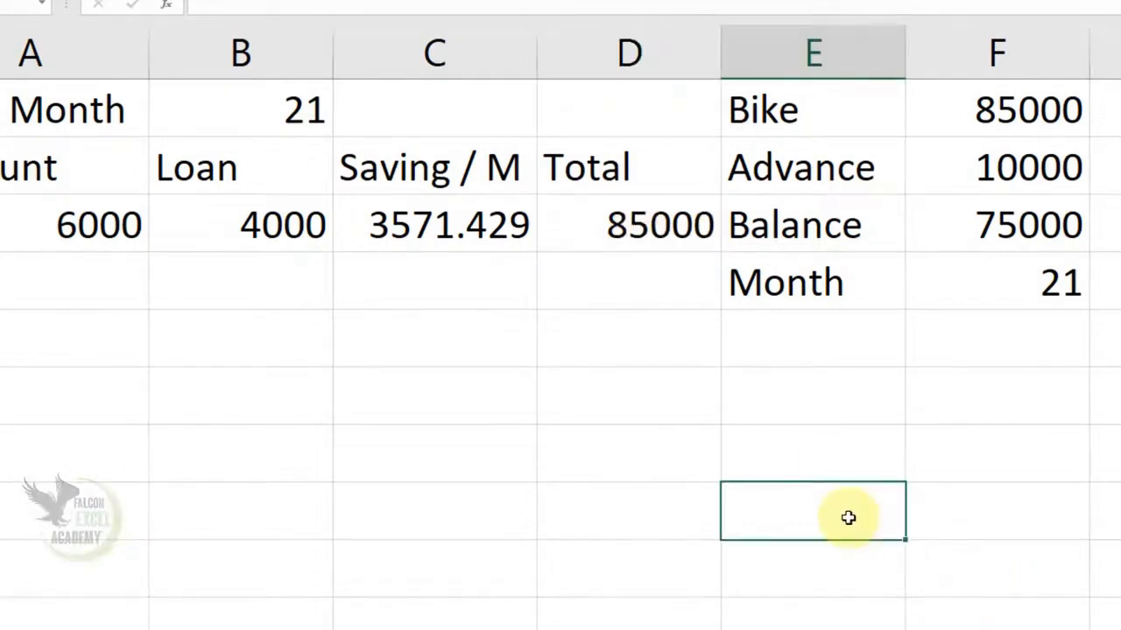
text(=)
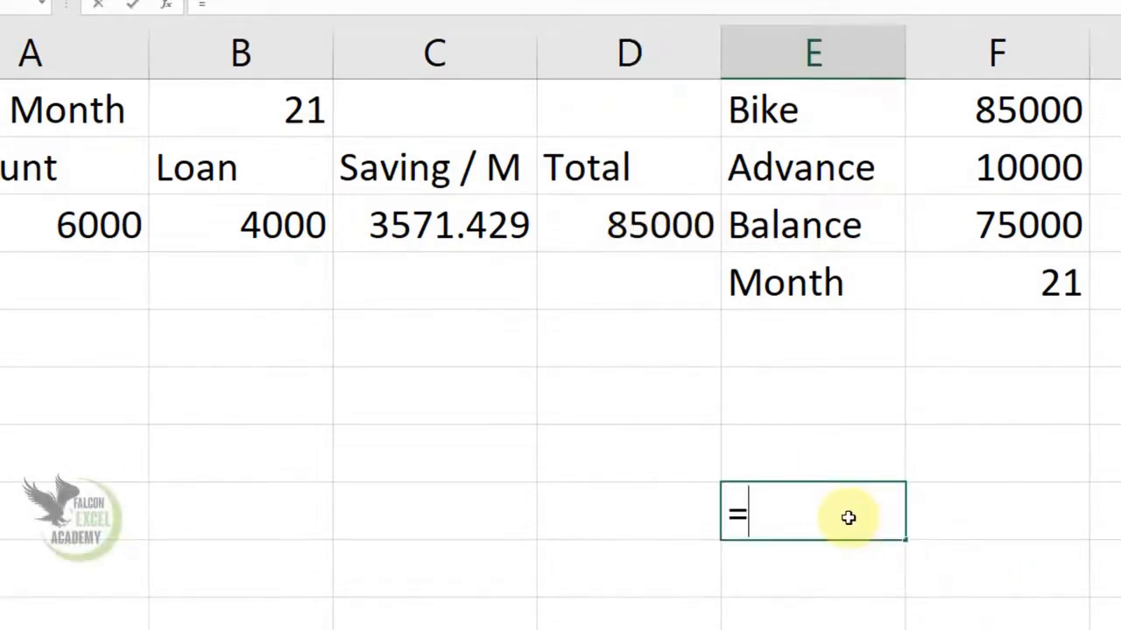
click(438, 226)
text(*)
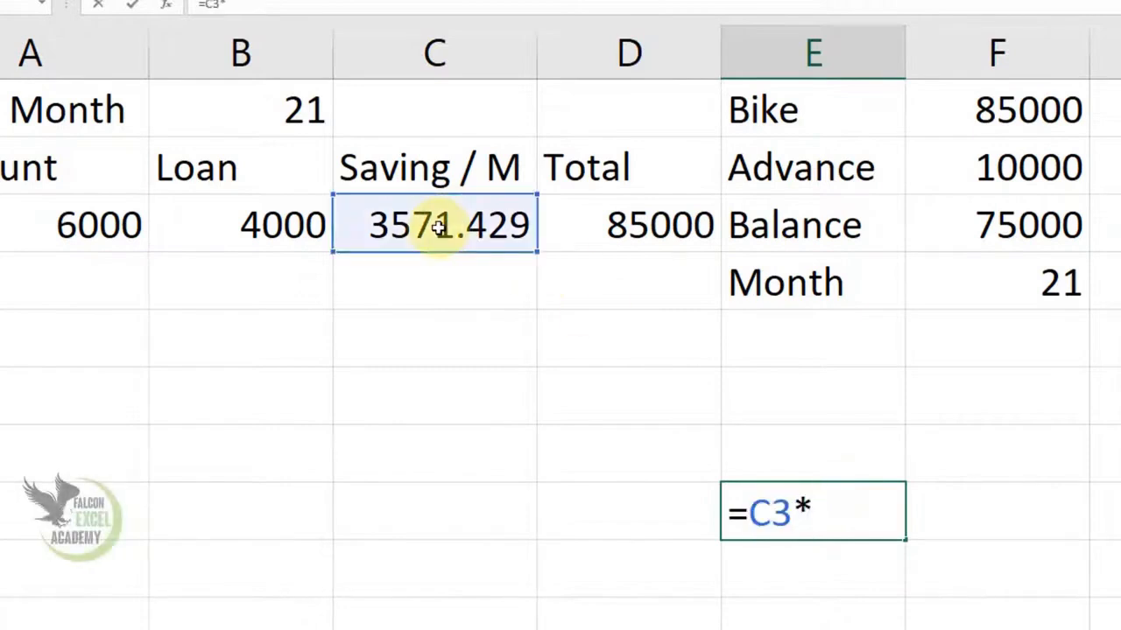
click(234, 105)
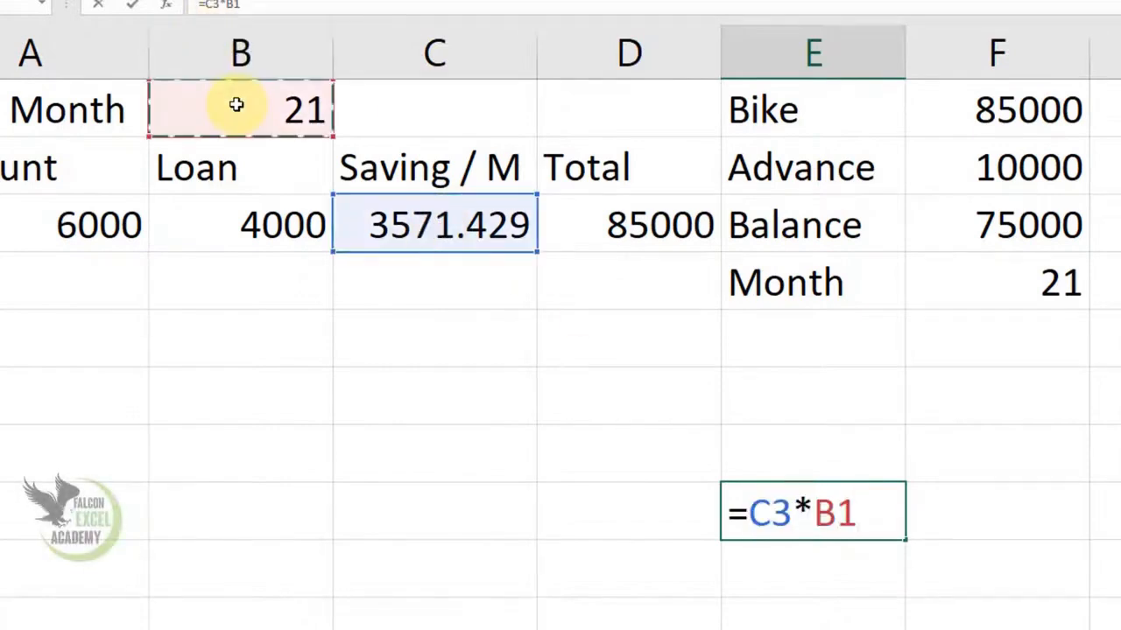
key(Return)
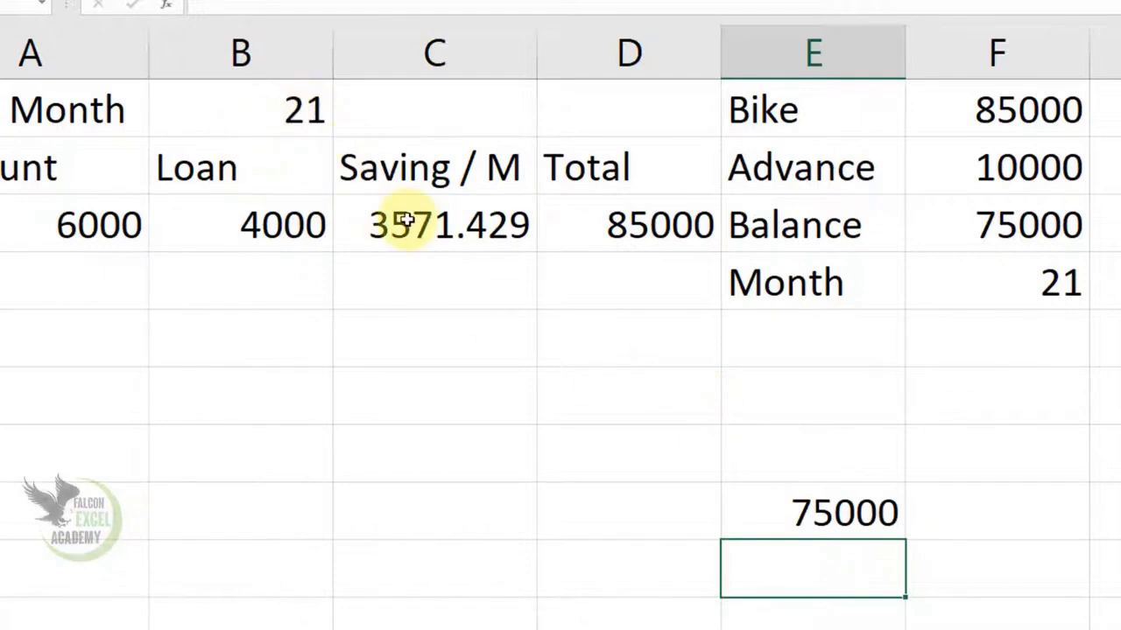
click(854, 506)
key(Delete)
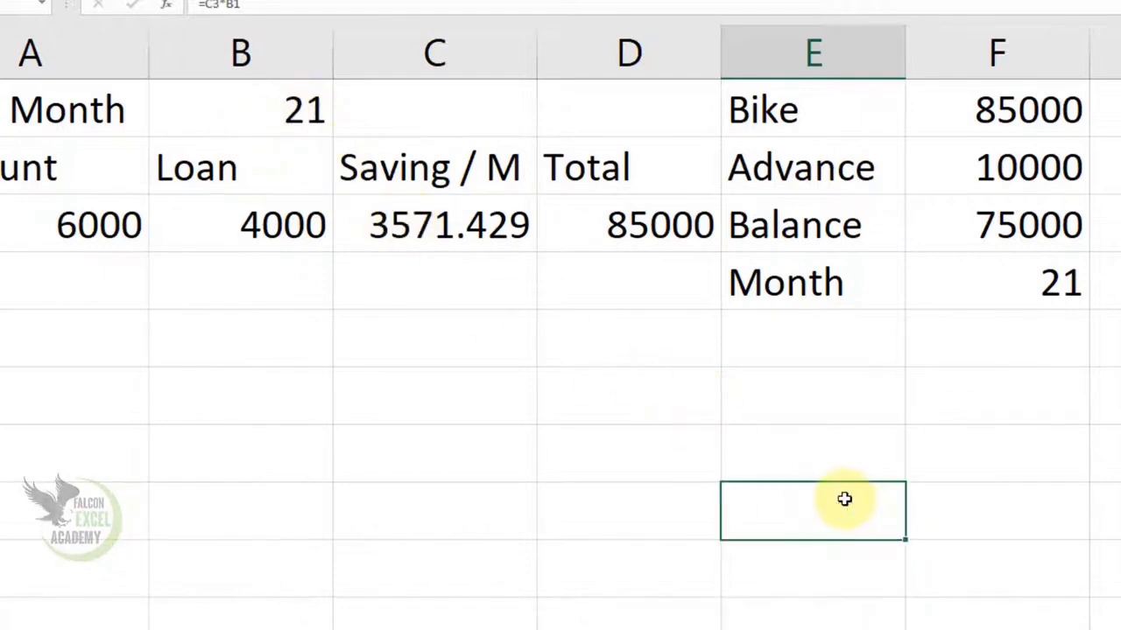
- Clear the Wait Month value in B1 and set Saving / M in C3 to 4700
click(300, 109)
key(Delete)
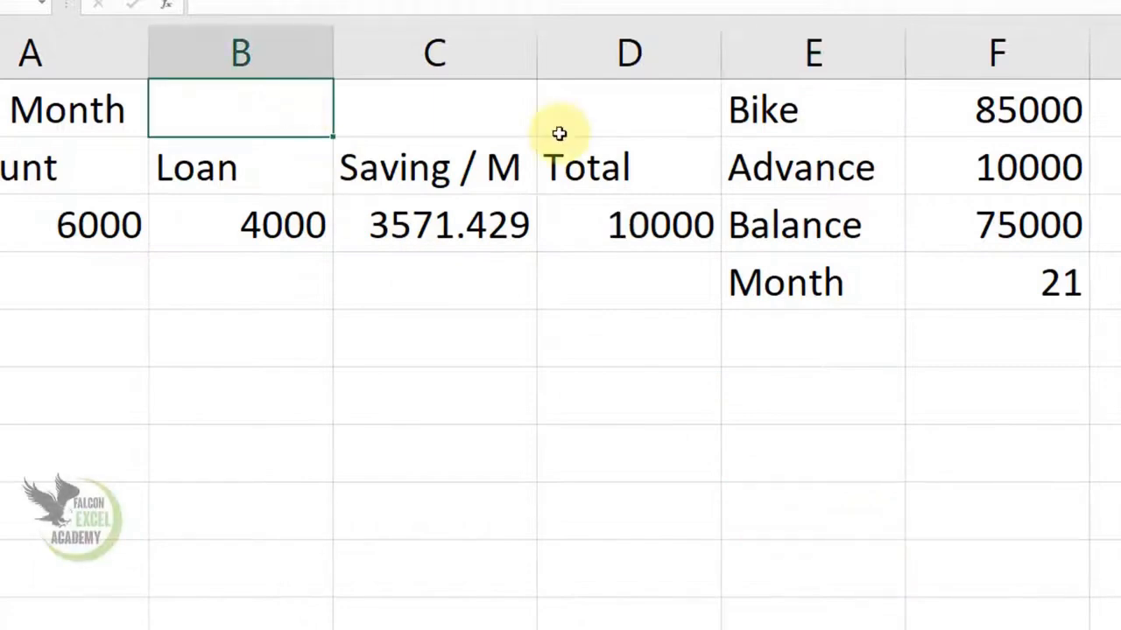
click(465, 222)
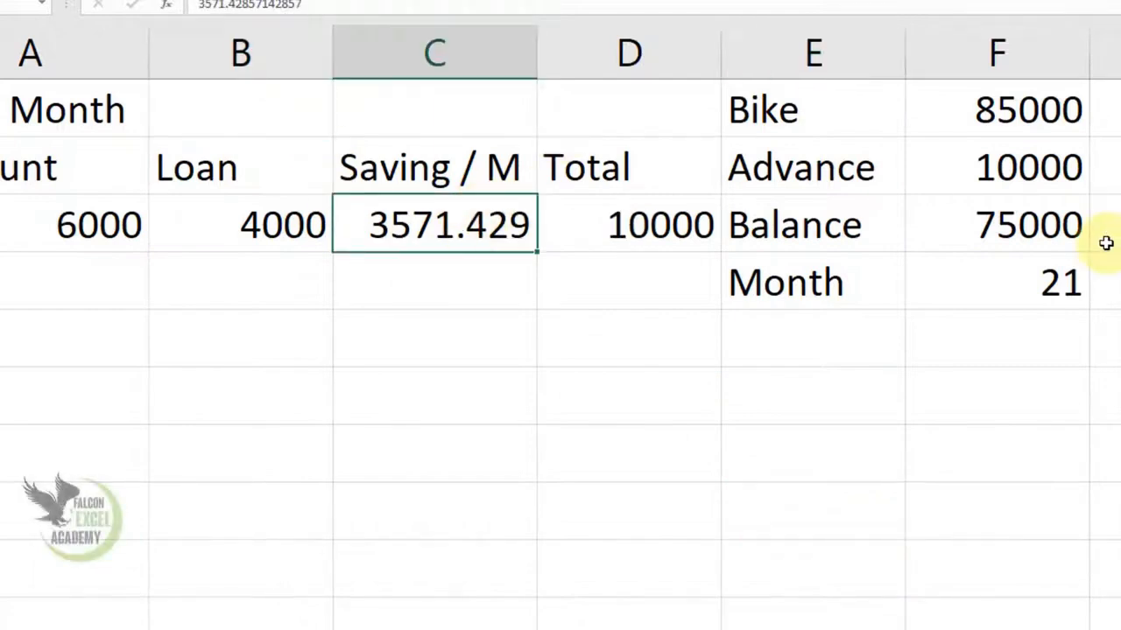
text(4700)
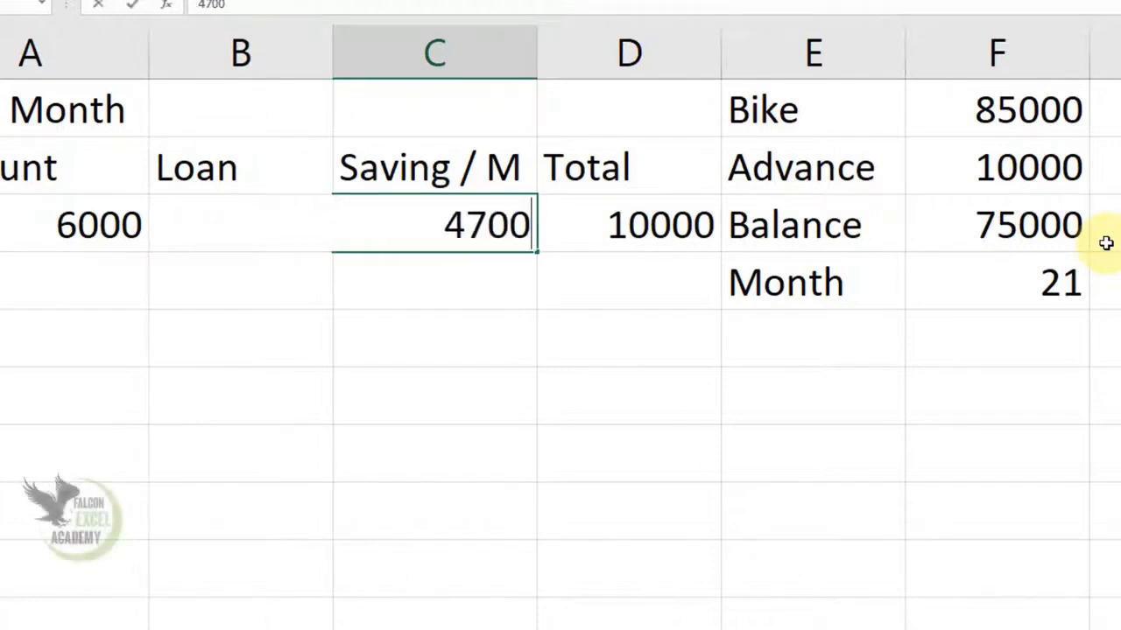
key(Tab)
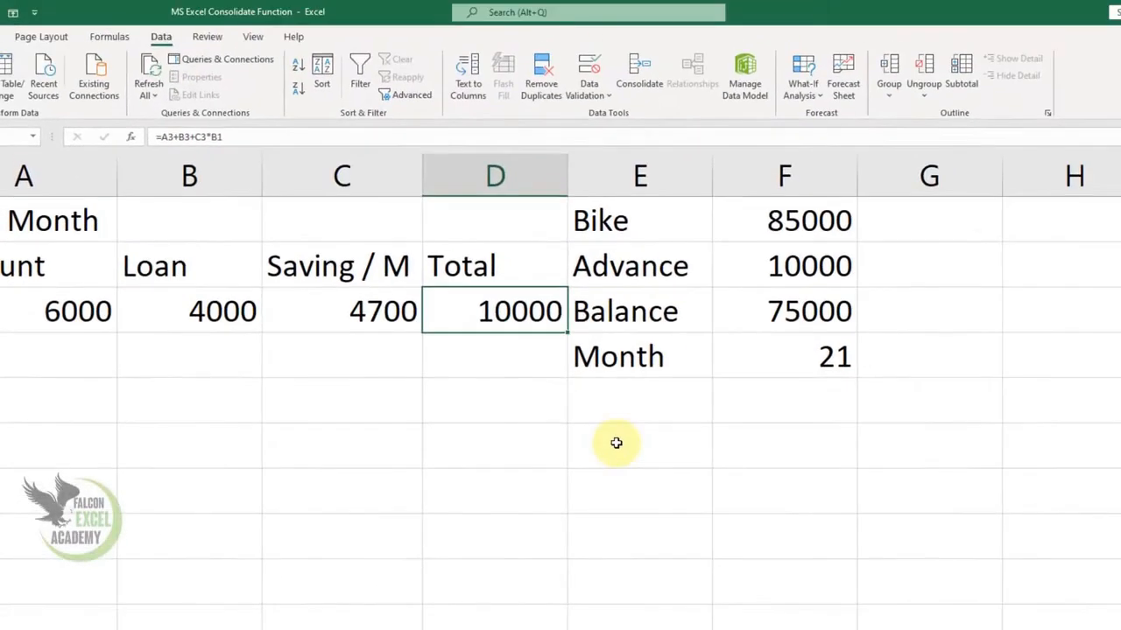
- Run Goal Seek to bring D3 to 85000 by changing cell B1, and accept the solution
click(779, 392)
click(664, 226)
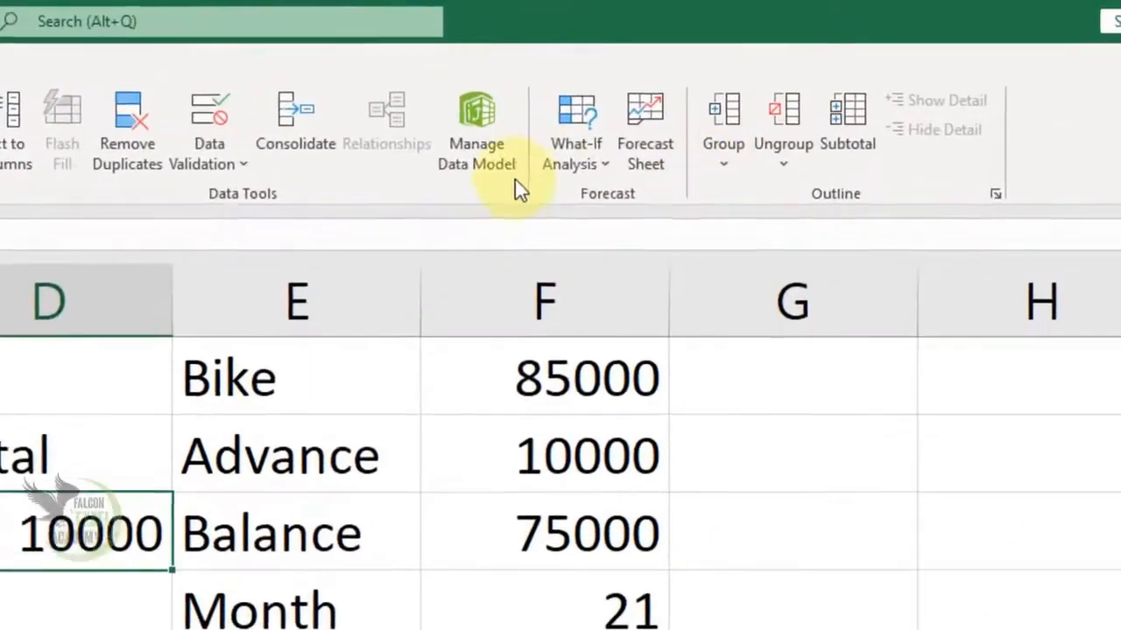
click(597, 163)
click(608, 237)
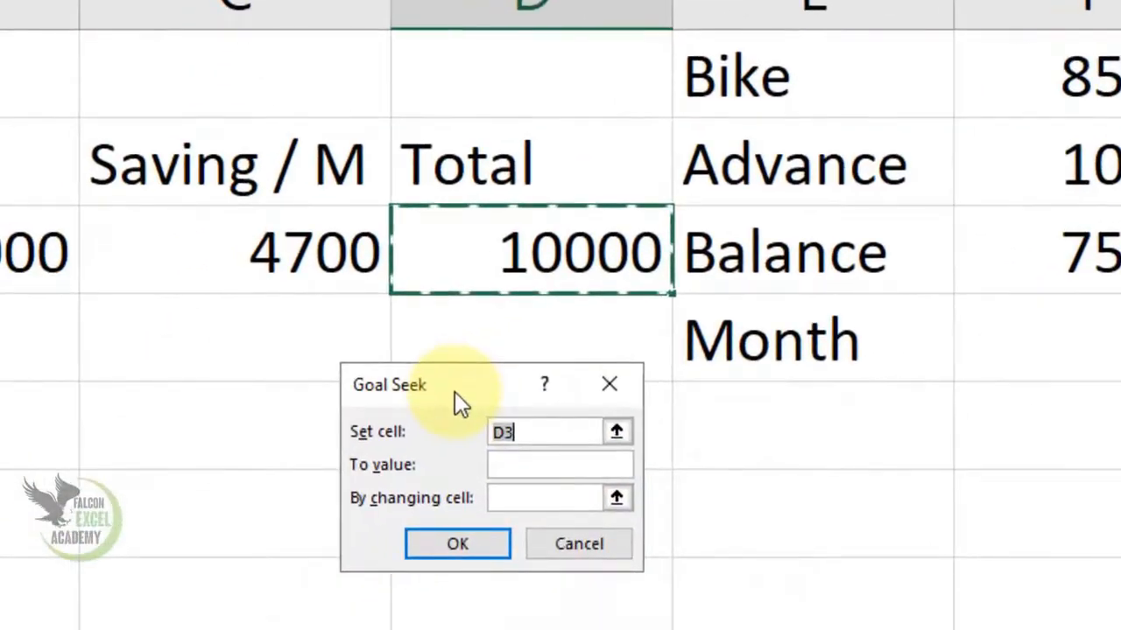
drag(299, 479, 0, 456)
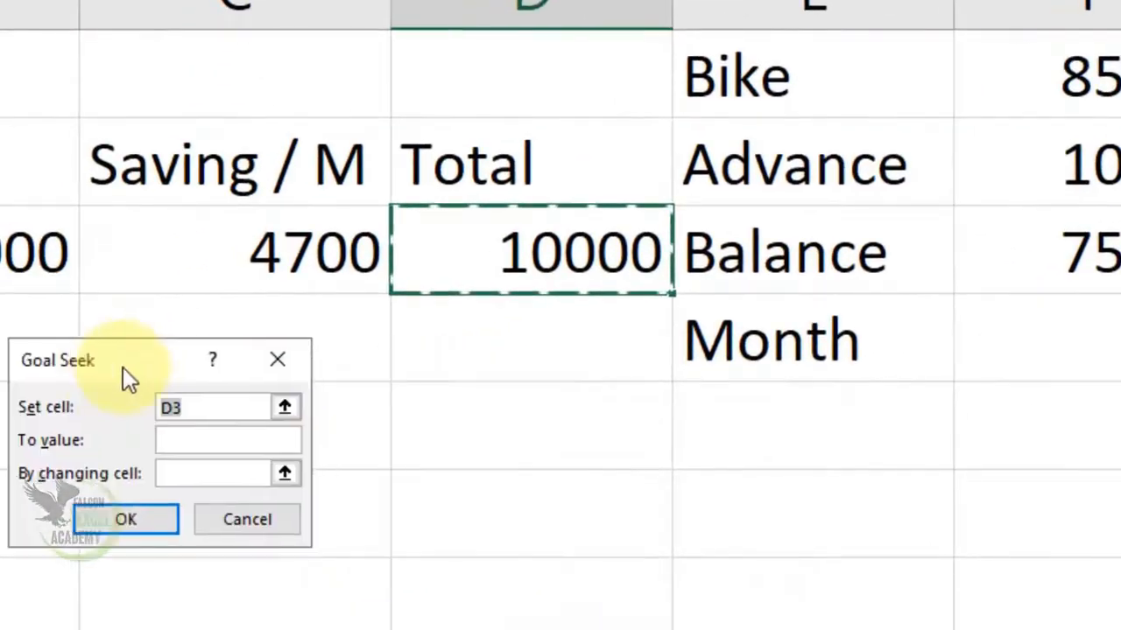
click(198, 439)
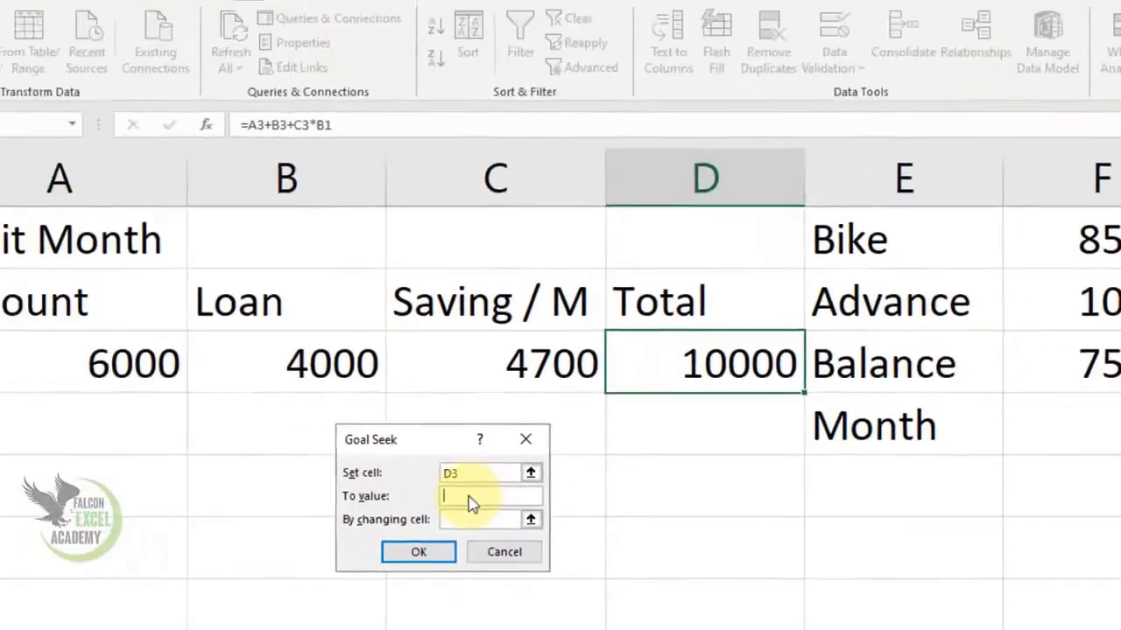
text(85000)
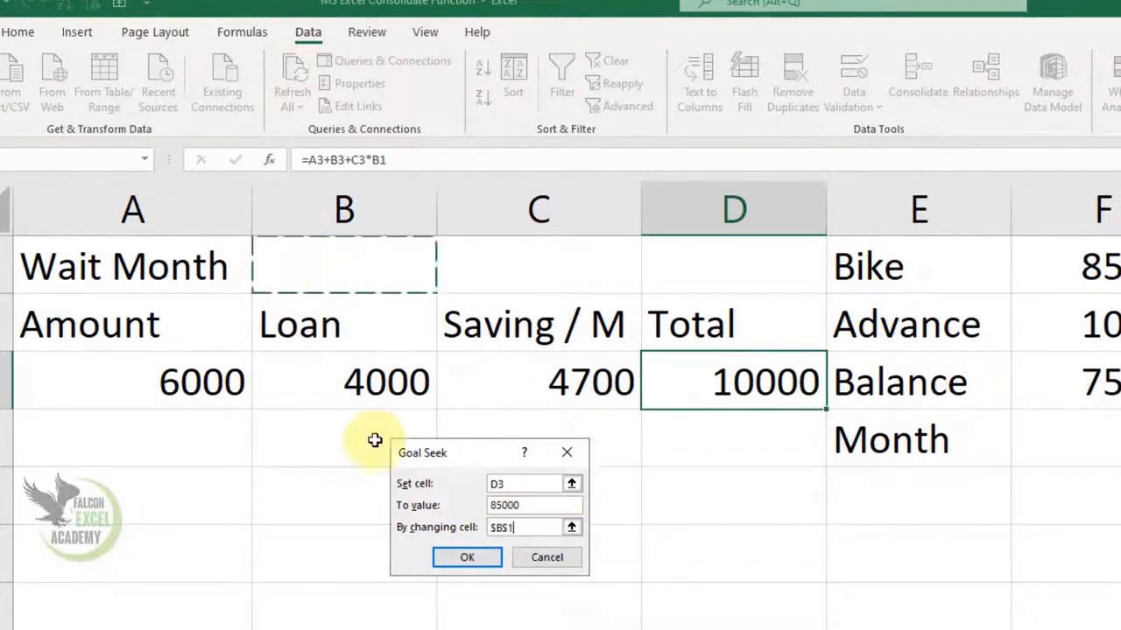
click(455, 557)
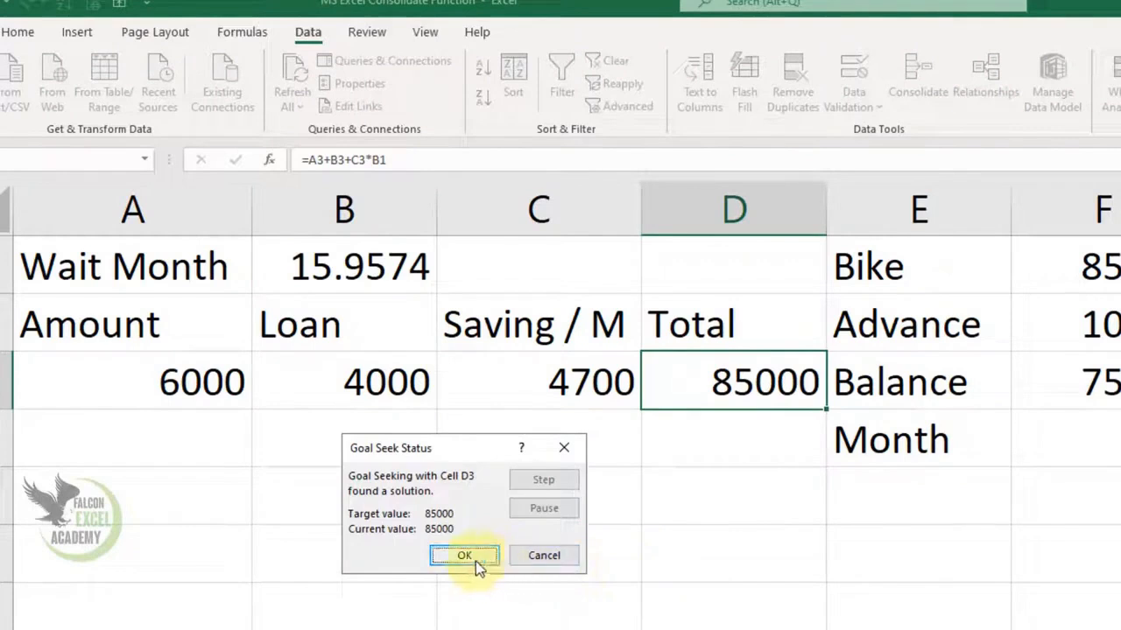
click(473, 556)
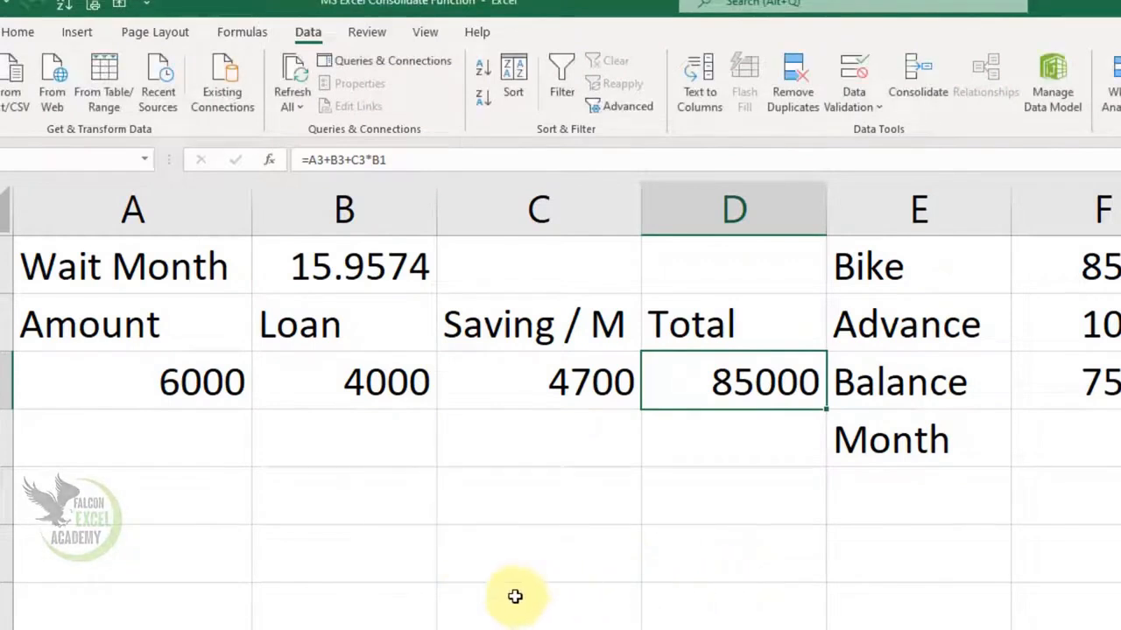
- Convert 0.9 of a month to days in C7 with the formula =.9*30, and clear that cell again
click(613, 601)
text(=.9*)
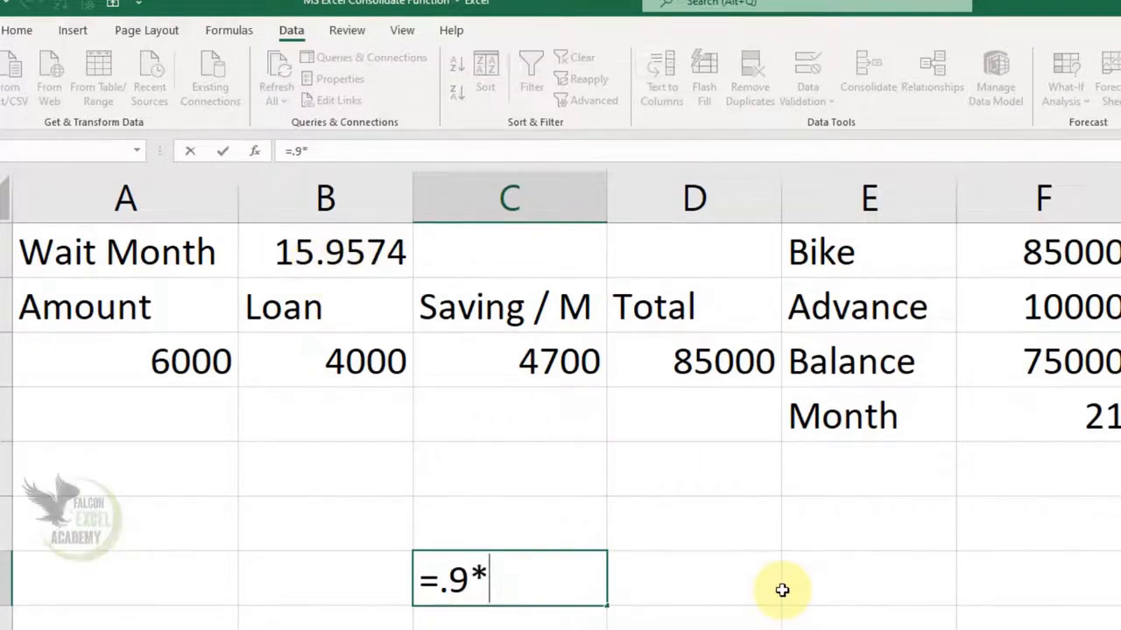
text(30)
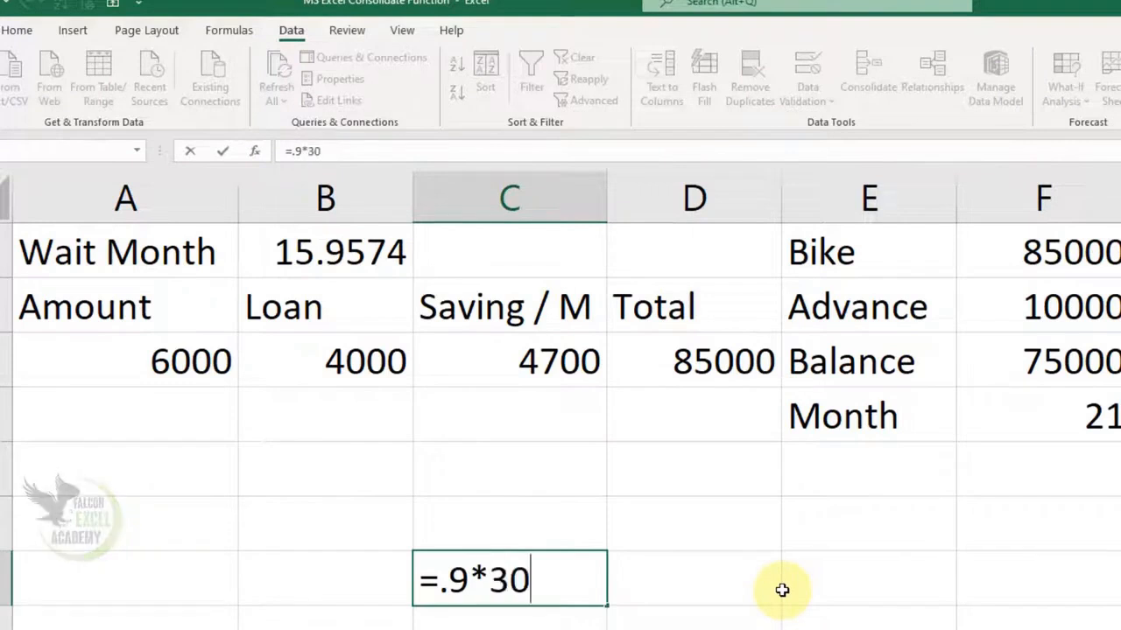
key(Return)
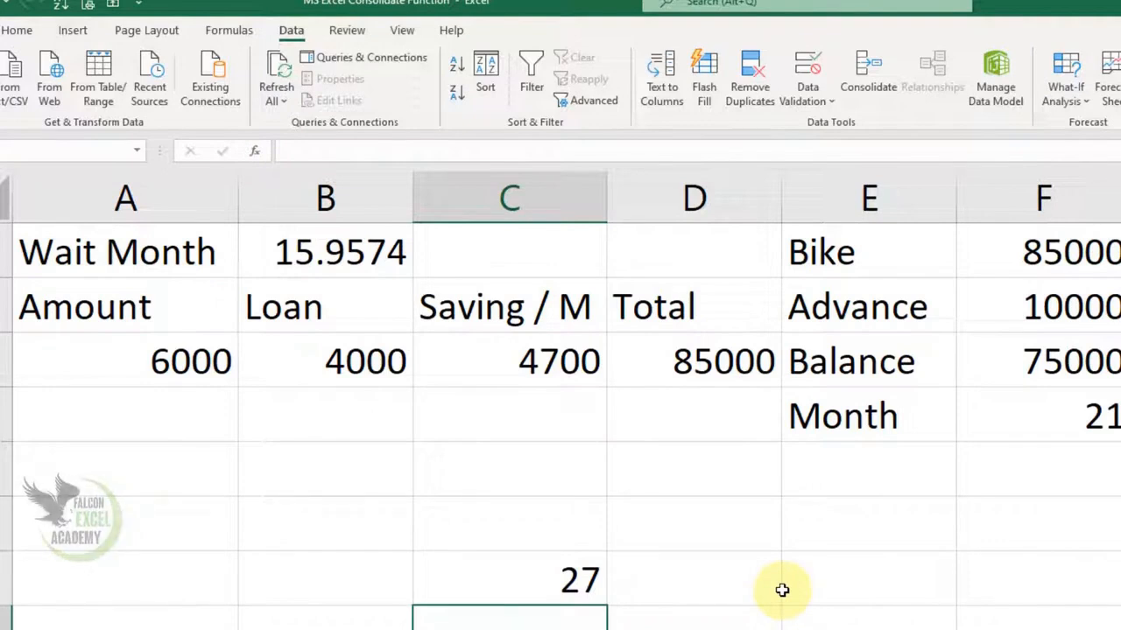
key(Up)
key(Delete)
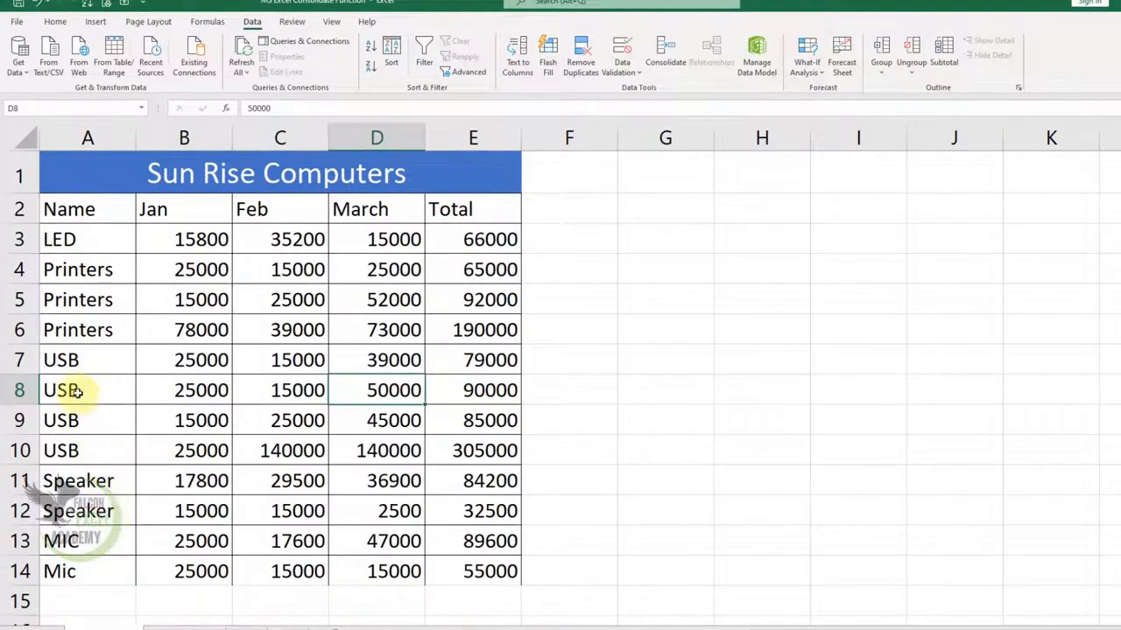
- Group the Printers rows 4 to 6 on the 1st 3Month Sale sheet
click(19, 273)
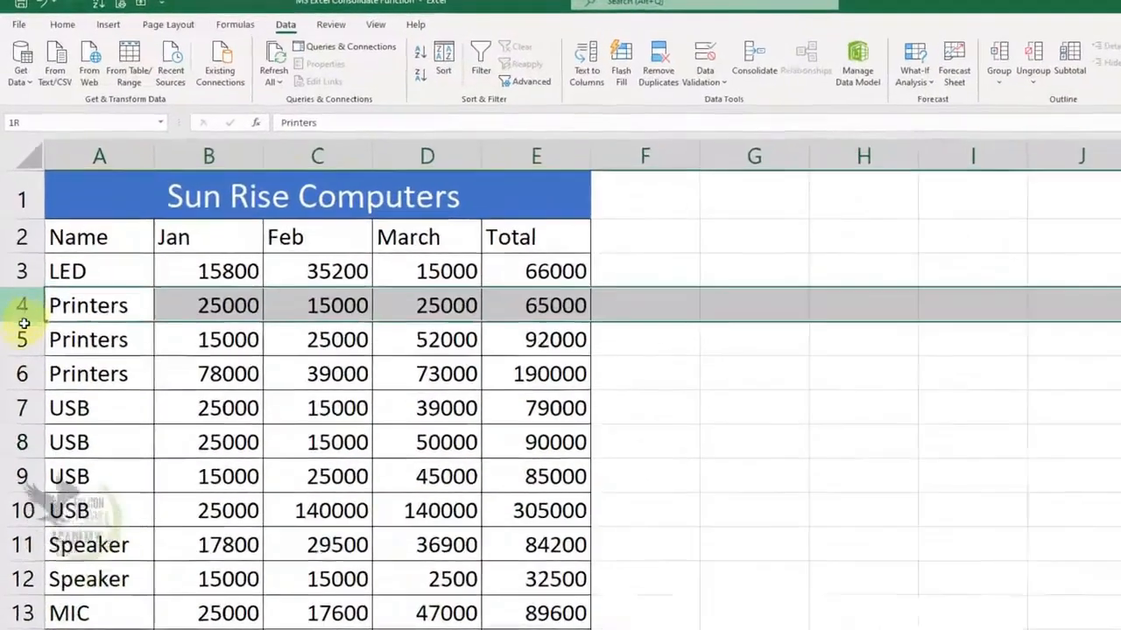
drag(23, 324, 22, 374)
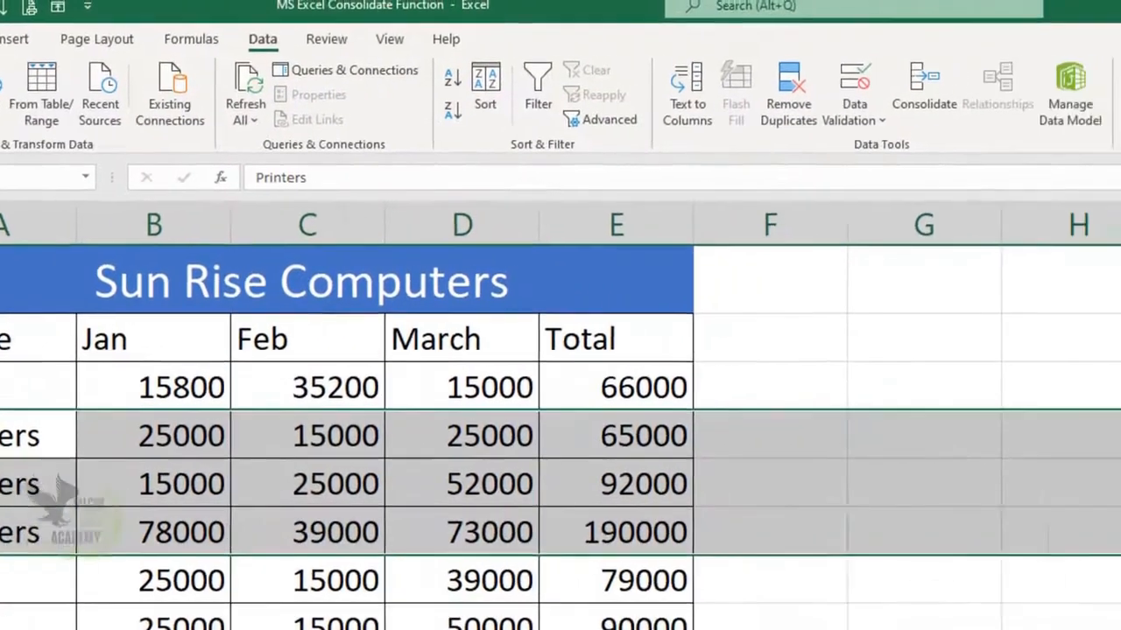
click(888, 138)
click(903, 161)
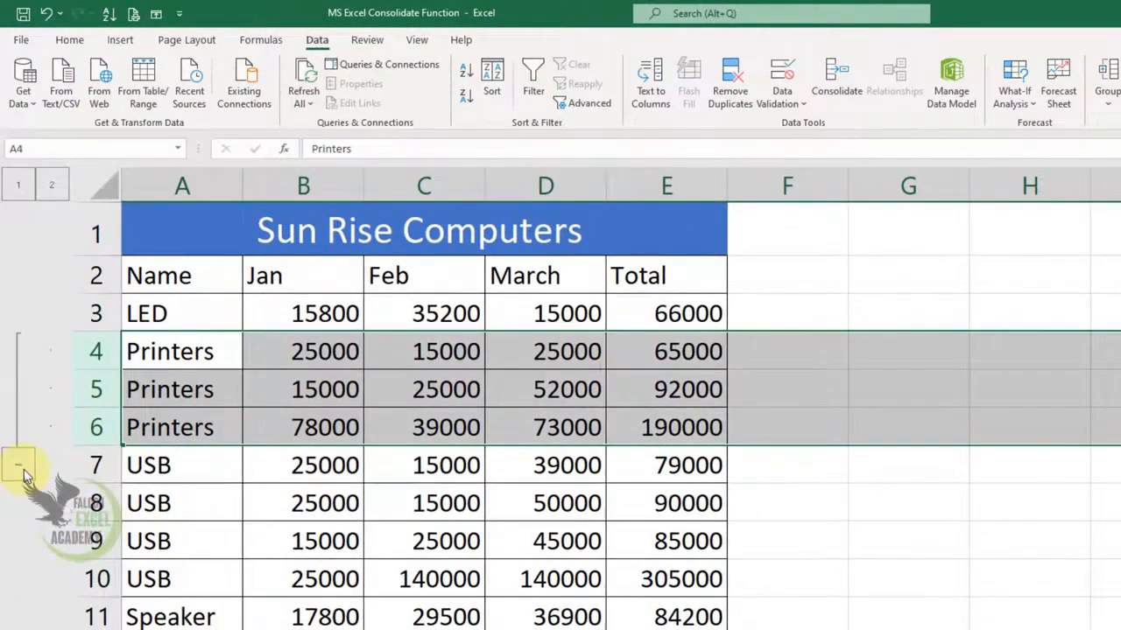
- Collapse and expand the Printers row group twice to examine how grouping hides its rows
click(24, 469)
click(20, 352)
click(23, 464)
click(23, 356)
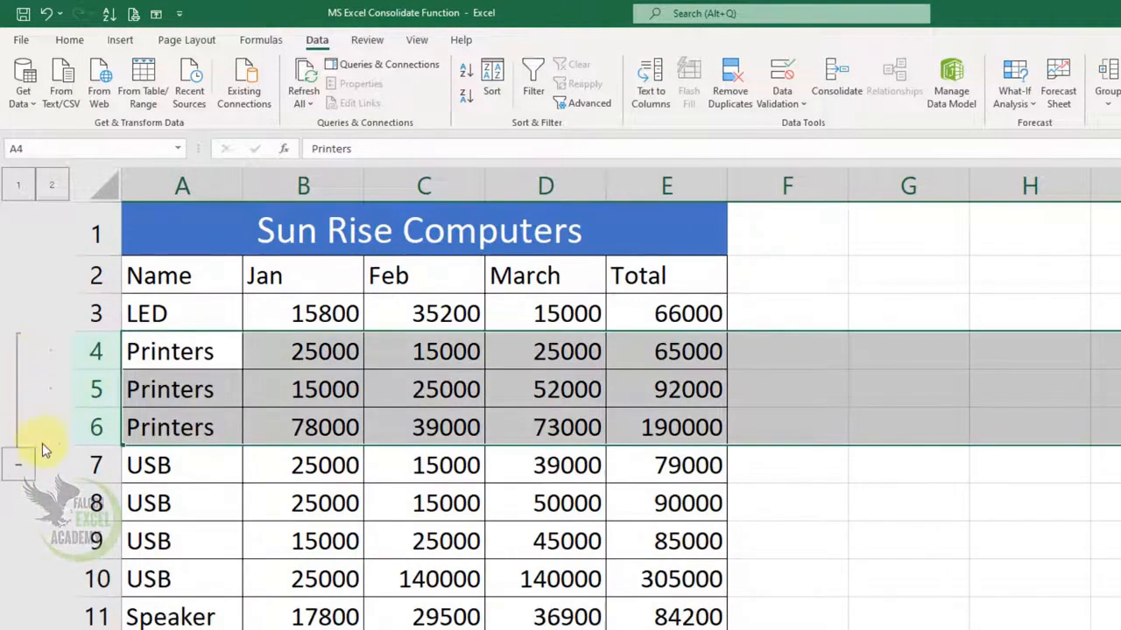
- Group the Speaker rows 11 and 12
drag(170, 615, 245, 629)
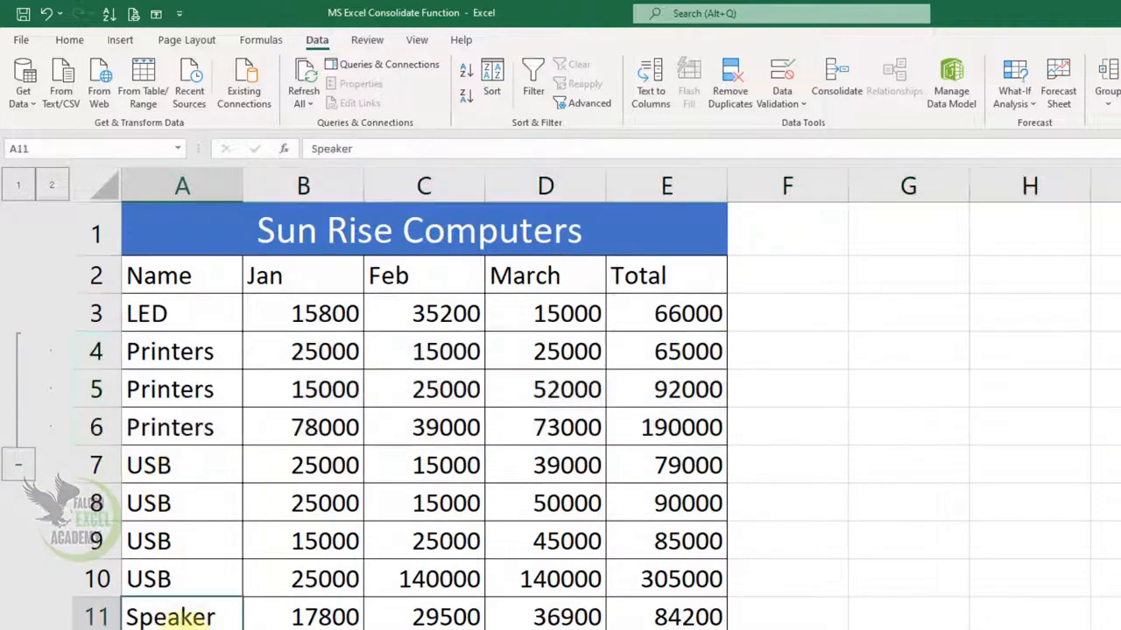
drag(263, 521, 446, 523)
drag(94, 482, 95, 521)
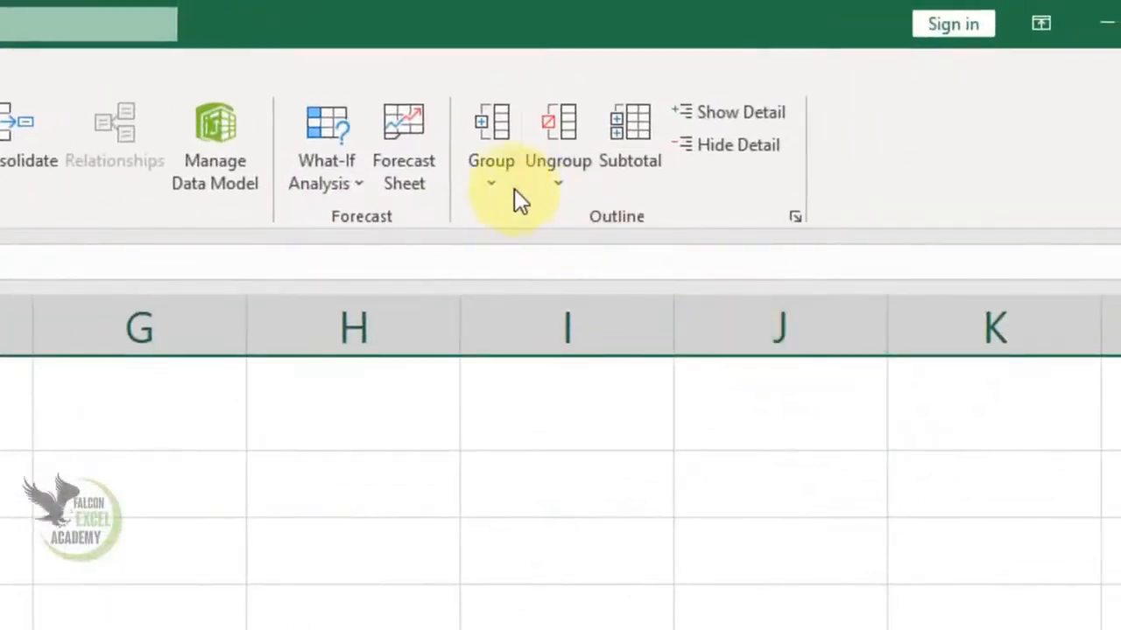
click(514, 189)
click(525, 215)
click(149, 499)
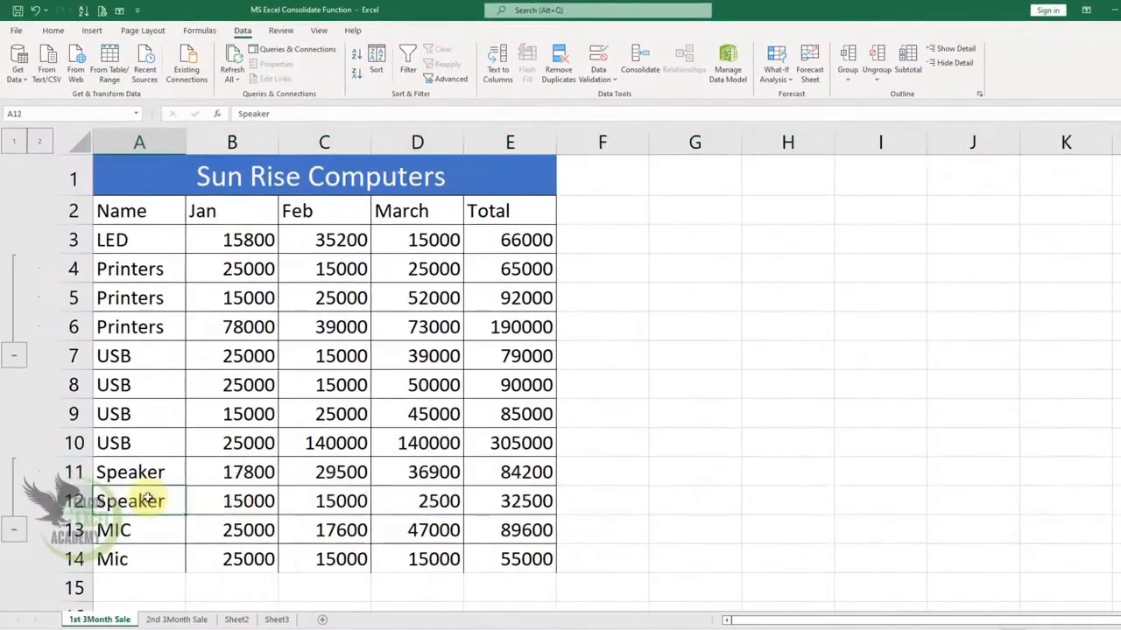
- Collapse the Speaker and Printers groups, and expand both again
click(14, 532)
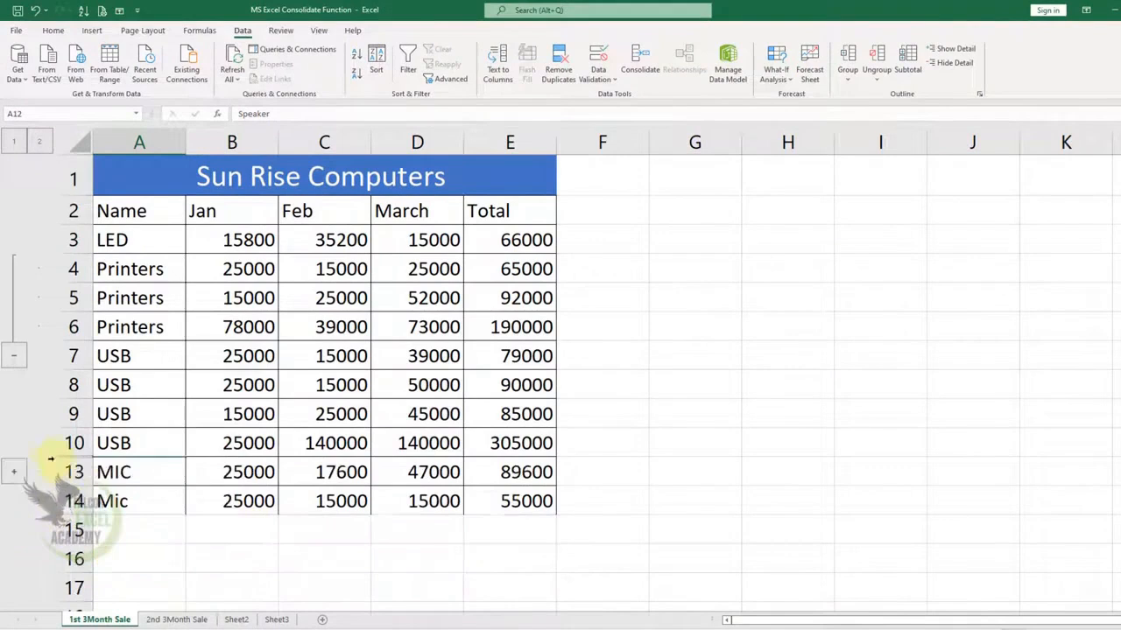
click(15, 358)
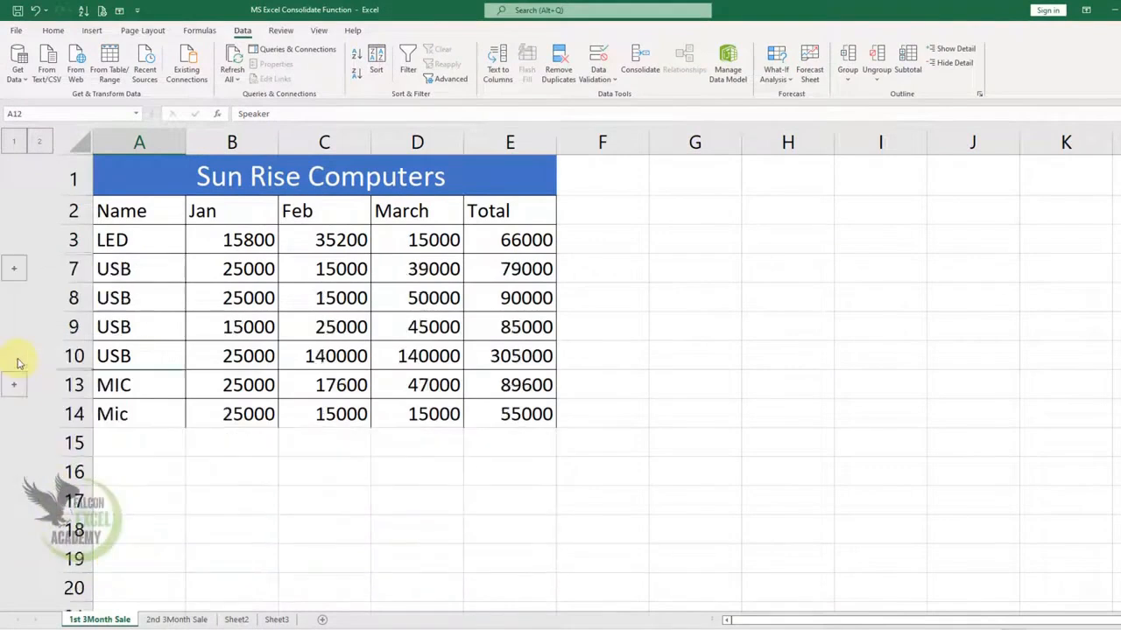
click(14, 269)
click(14, 473)
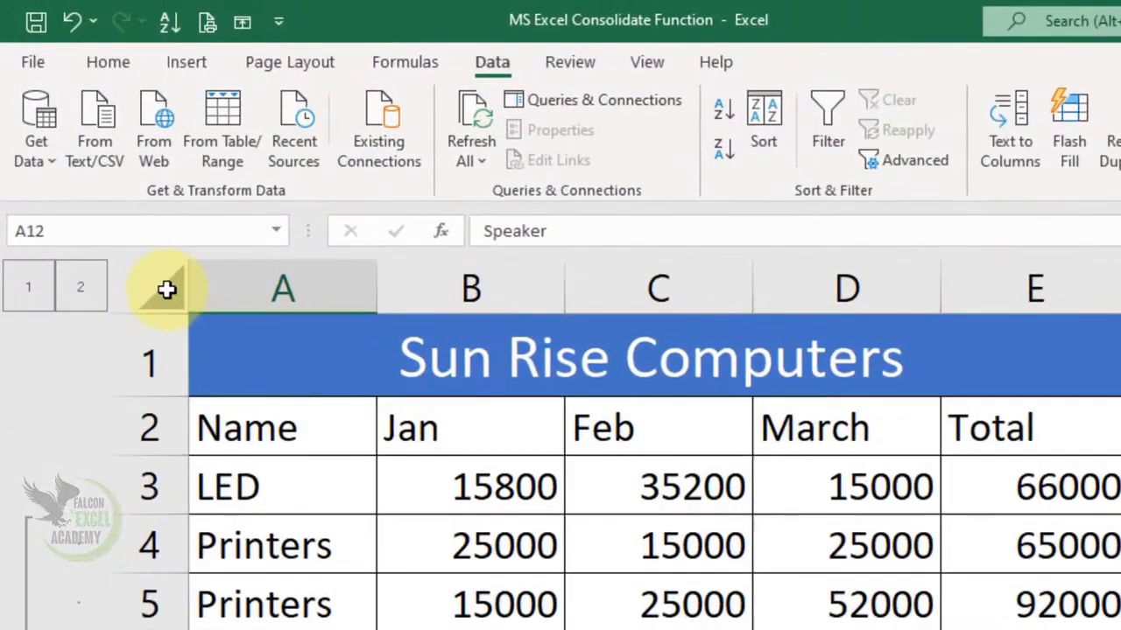
- Select the whole sheet and remove all of its row grouping
click(167, 289)
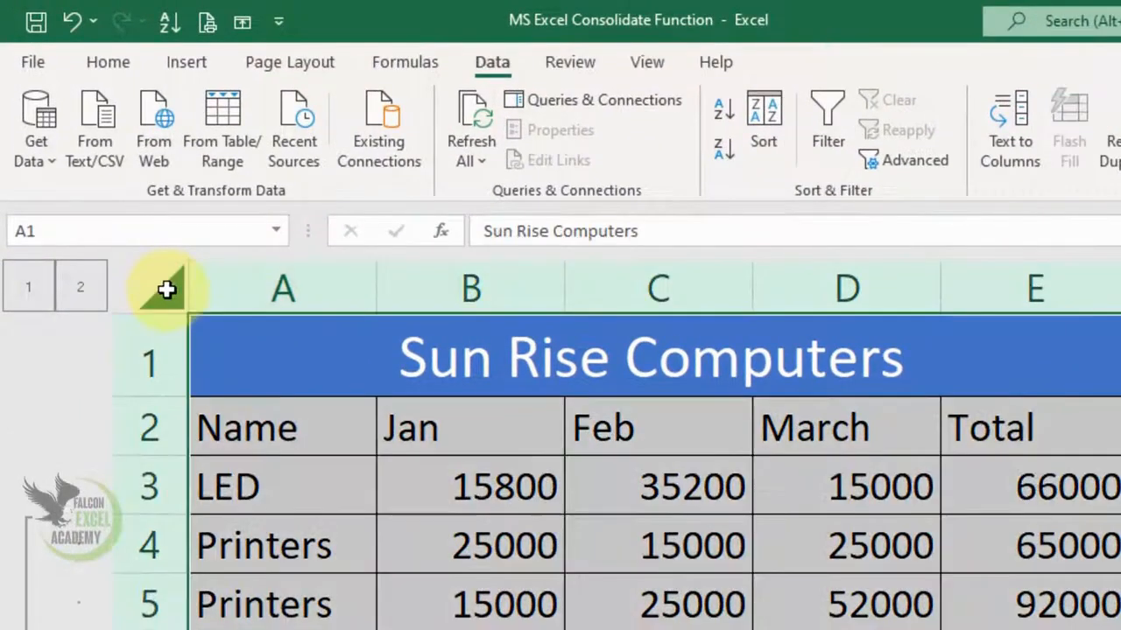
click(905, 156)
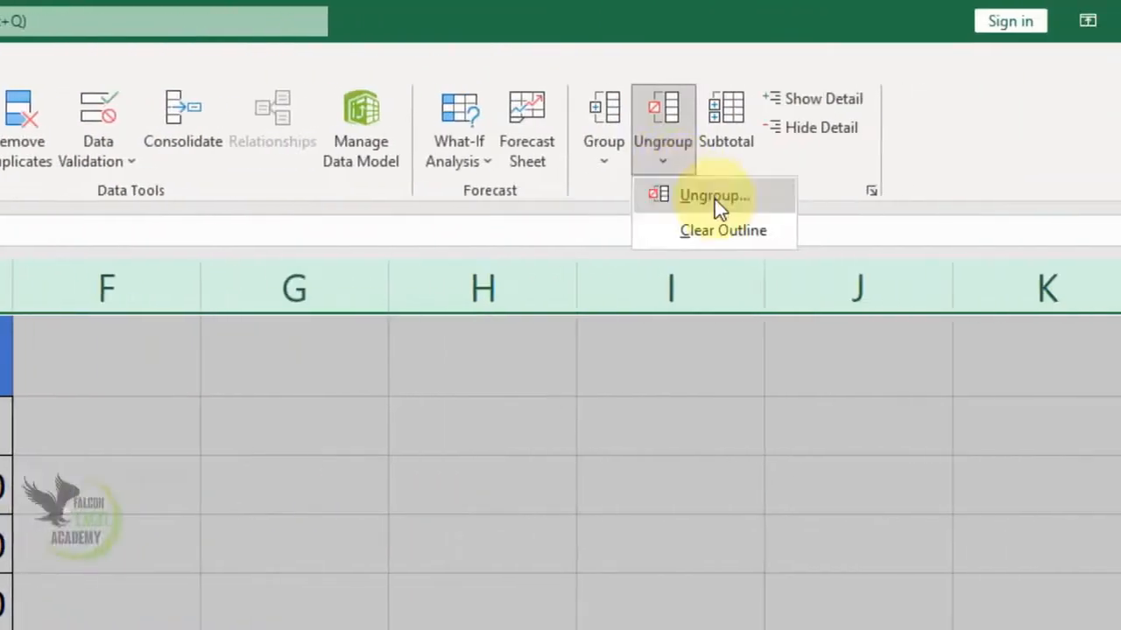
click(714, 197)
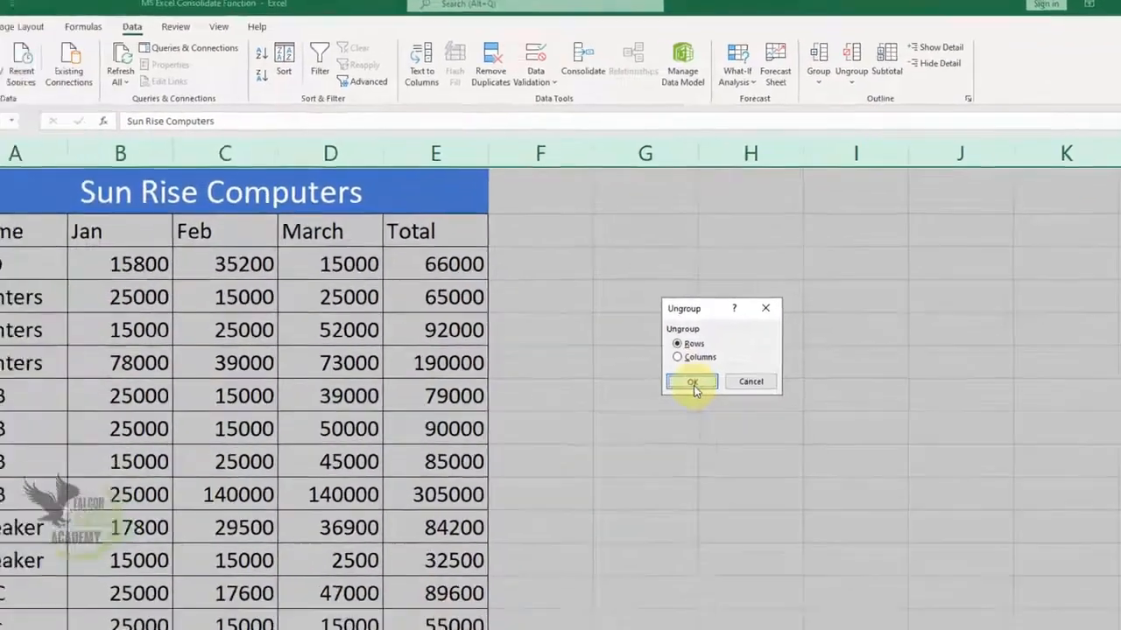
click(691, 383)
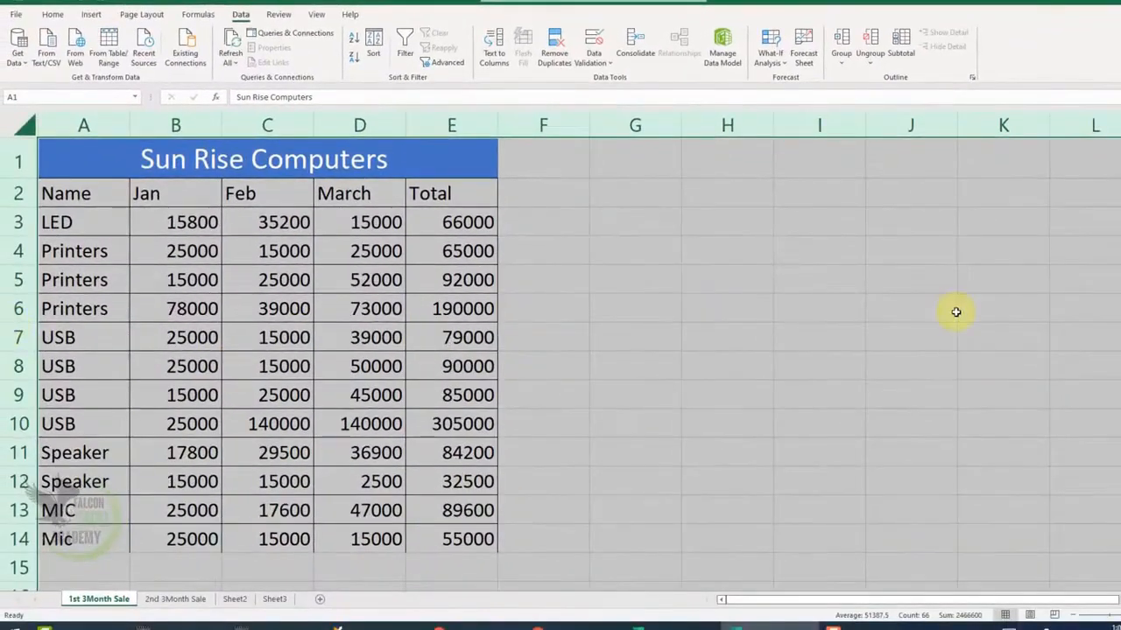
- Group Printers rows 4 to 6 again, and likewise group Speaker rows 11 and 12 separately
click(58, 257)
drag(22, 251, 19, 306)
click(841, 48)
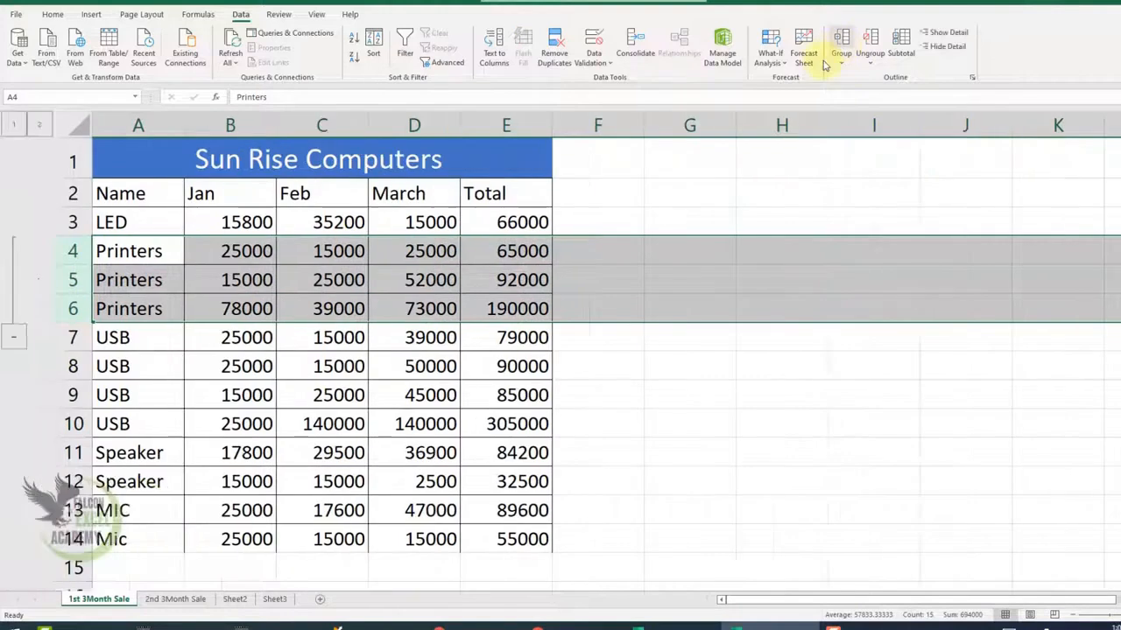
click(72, 454)
drag(72, 453, 71, 480)
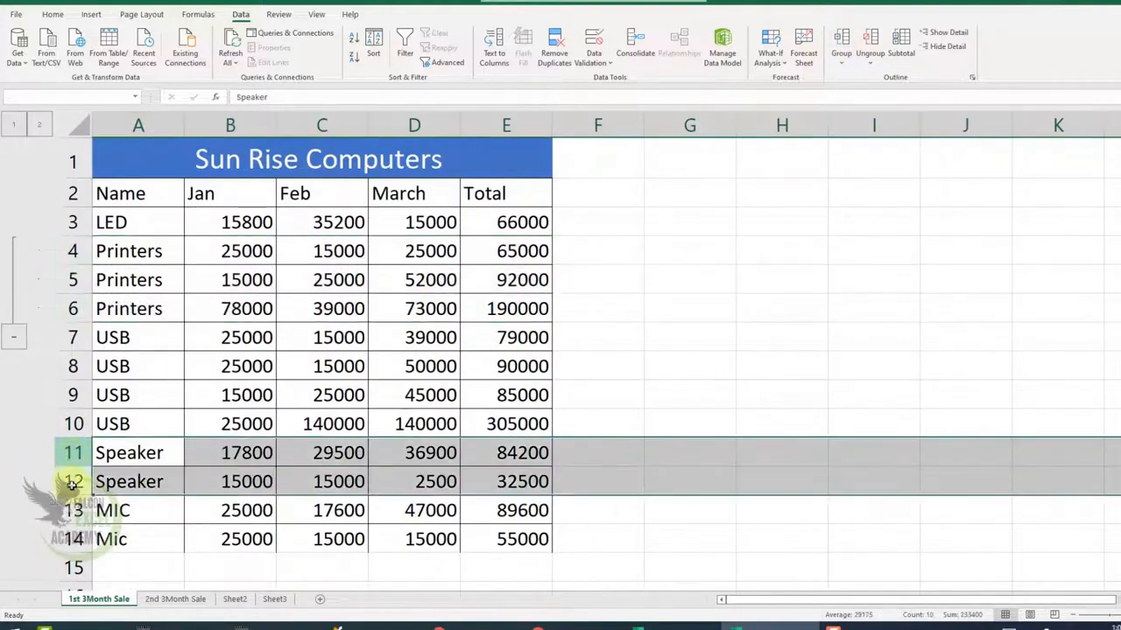
click(842, 48)
click(723, 335)
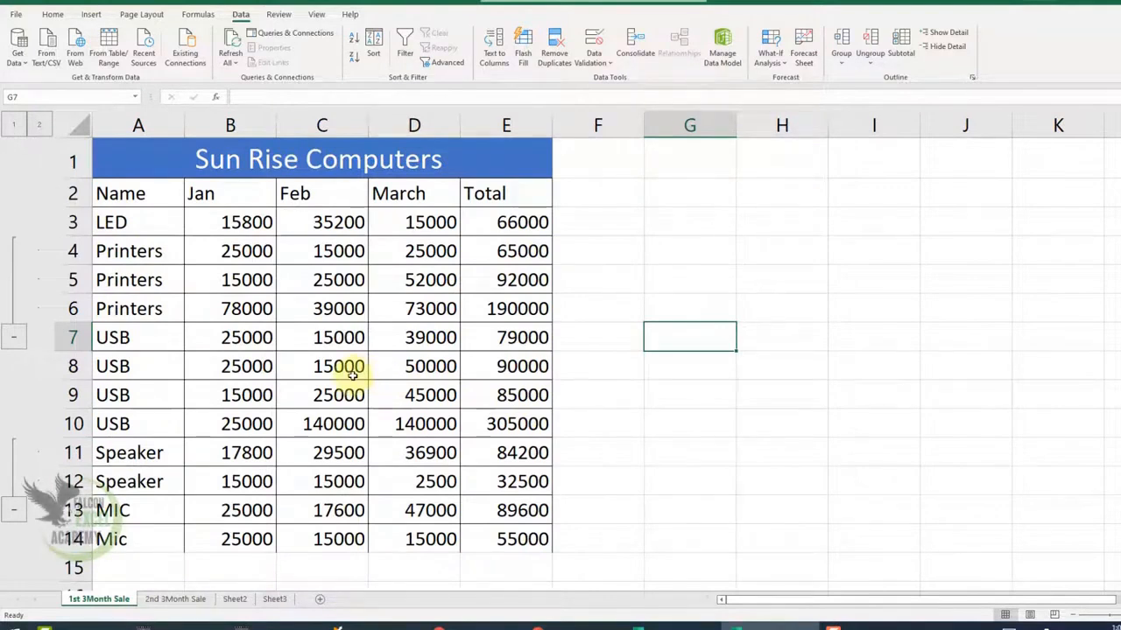
- Add subtotals to the sales table A2:E14, summing the Total column at each change in Name
drag(118, 197, 499, 534)
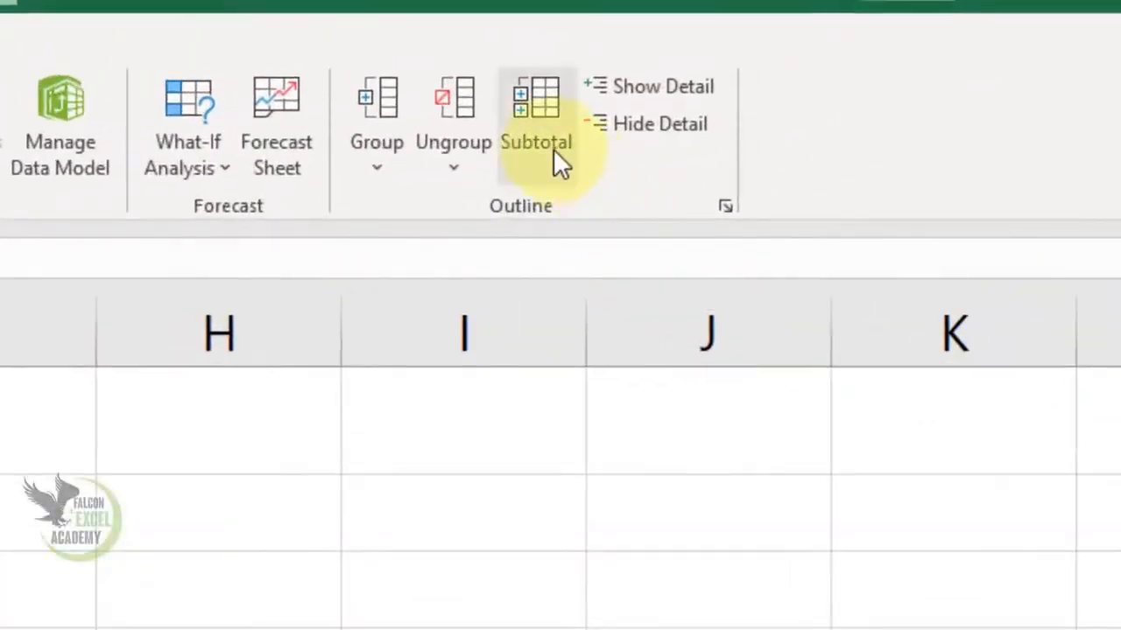
click(555, 154)
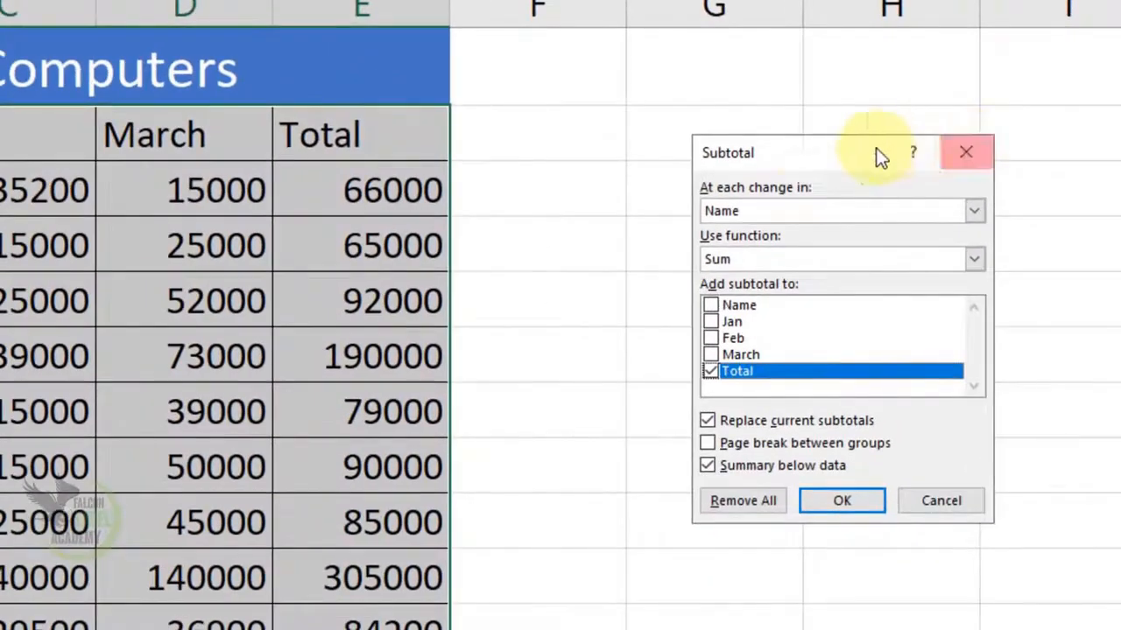
drag(879, 157, 717, 118)
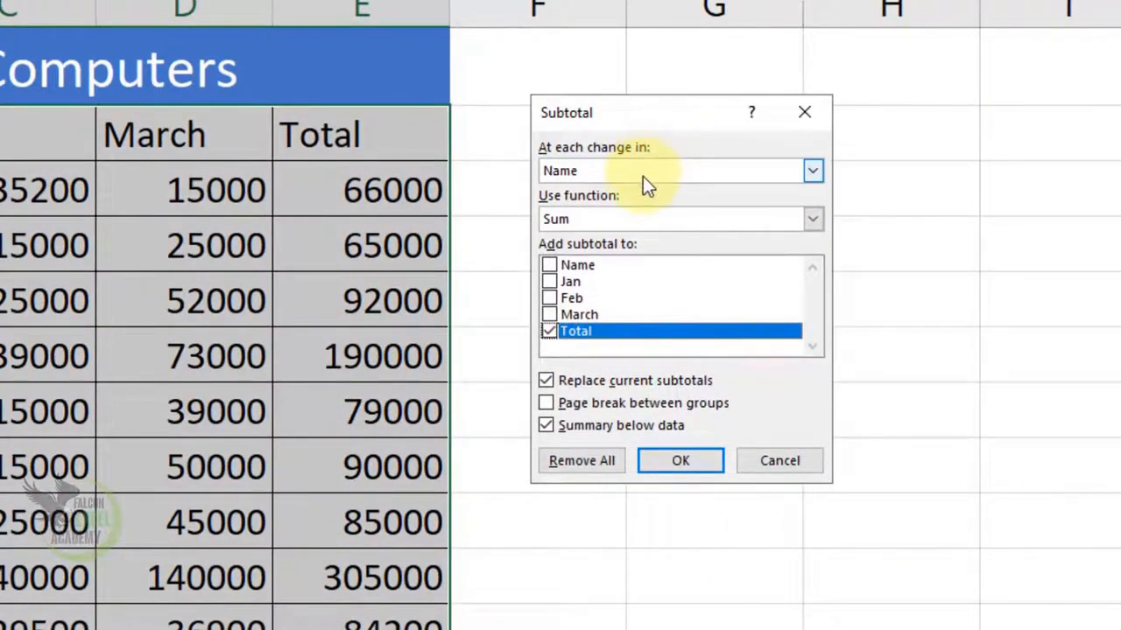
click(623, 172)
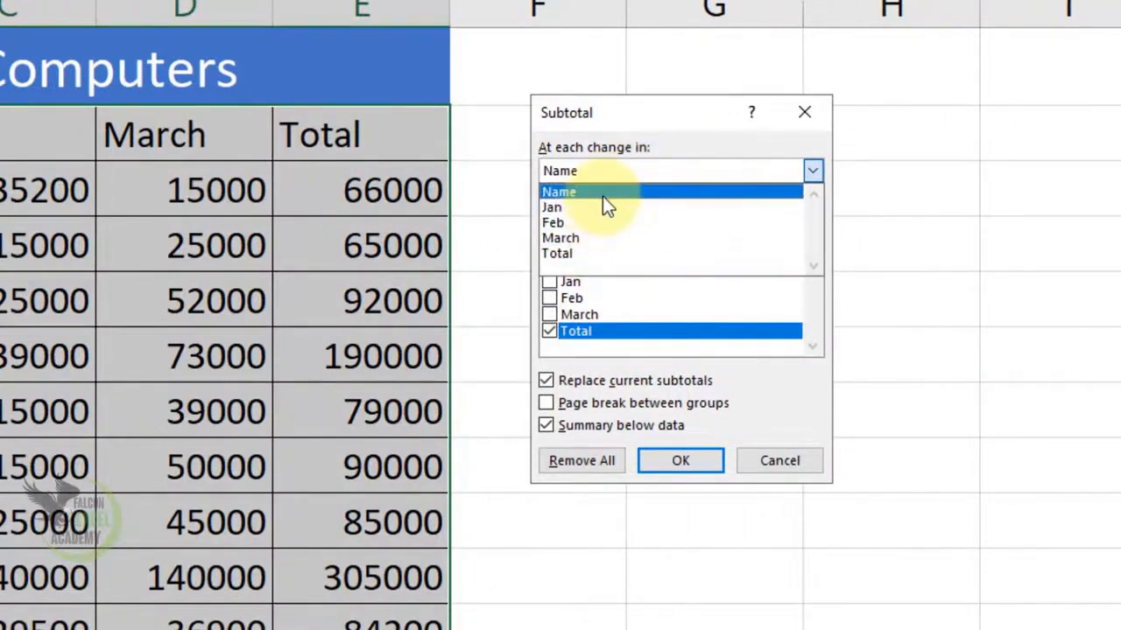
click(602, 196)
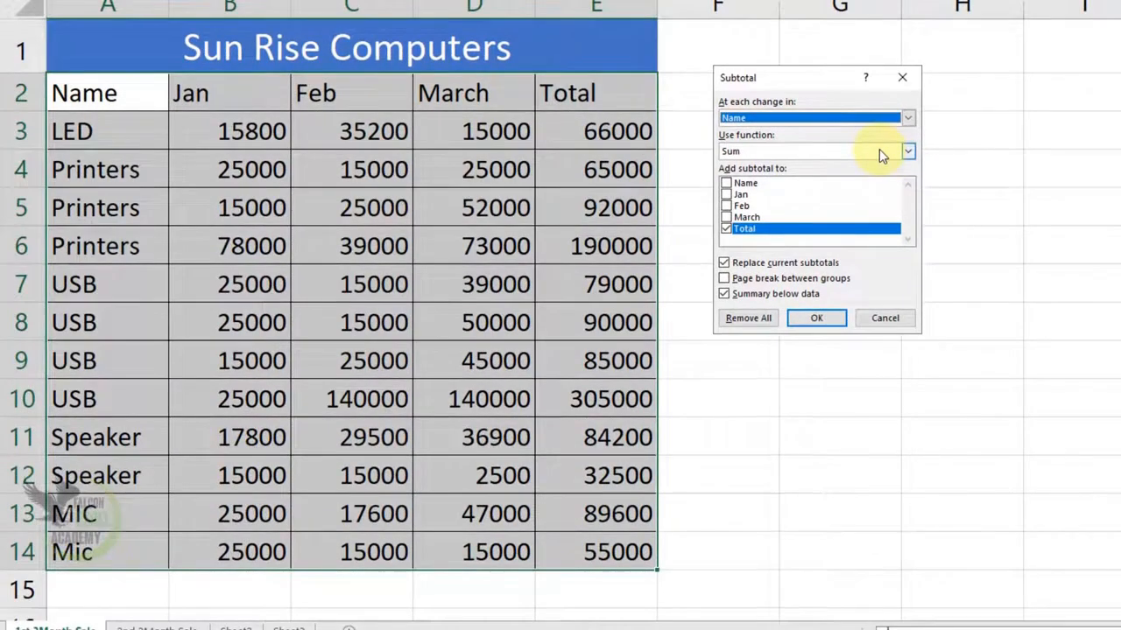
click(881, 155)
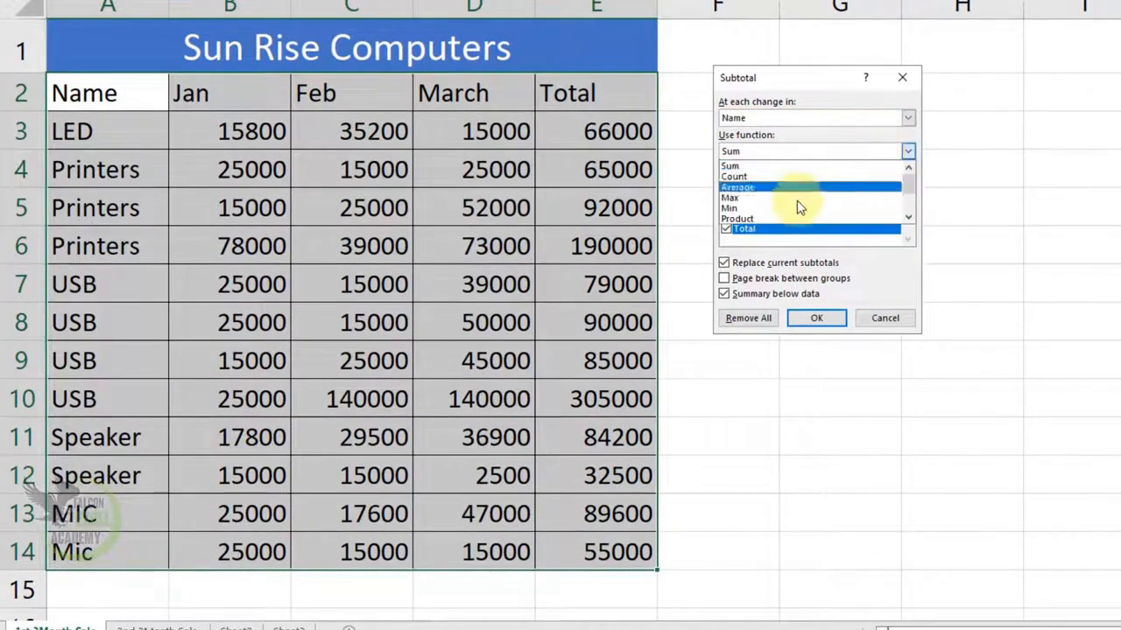
click(782, 159)
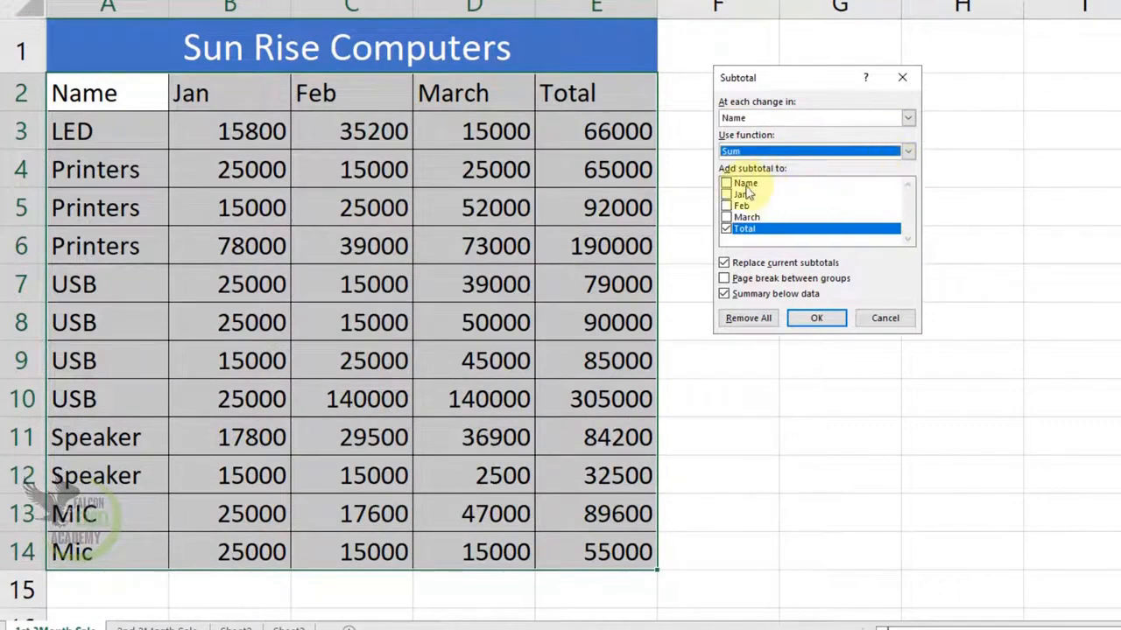
click(727, 230)
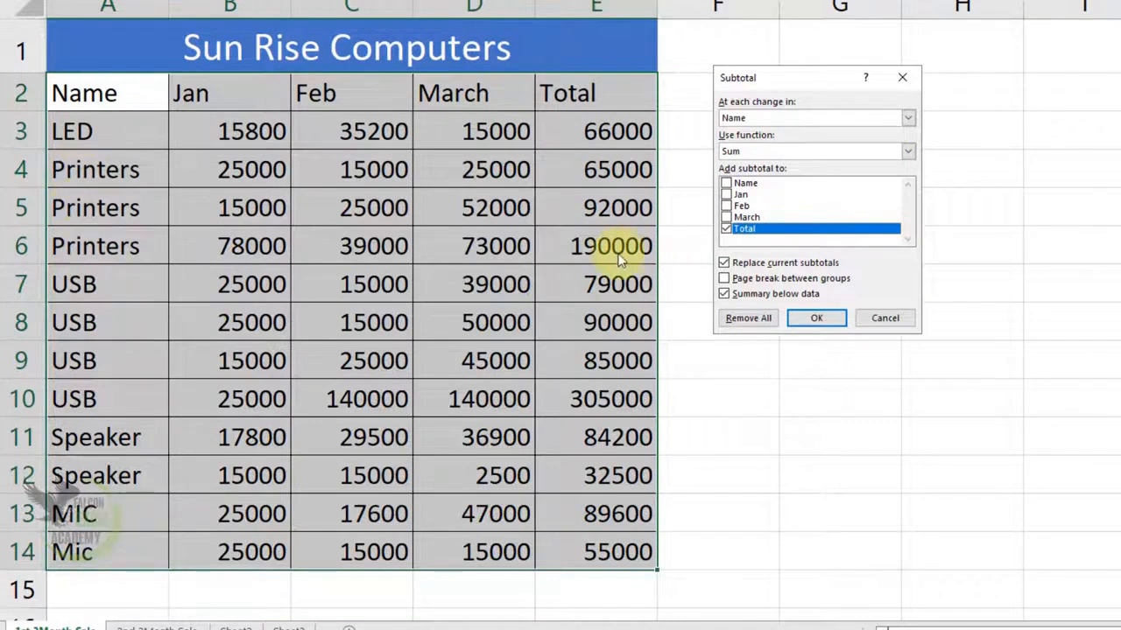
click(816, 318)
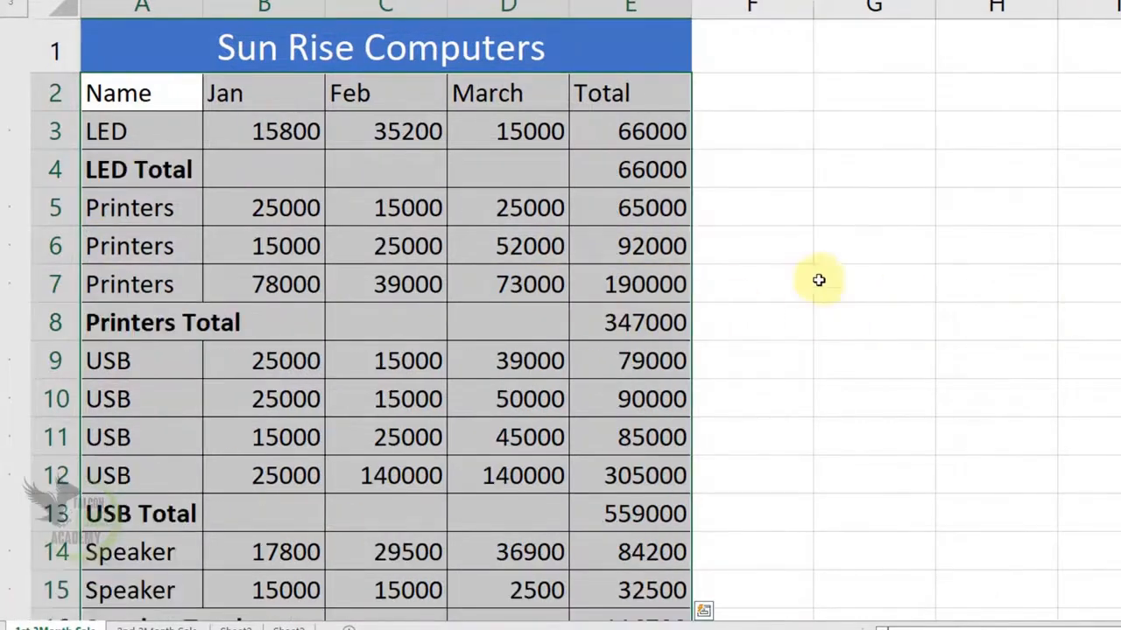
- Examine the LED, Printers and USB subtotal rows with their items, and the remaining subtotals down to the grand total
click(168, 169)
drag(156, 170, 625, 170)
drag(142, 210, 131, 289)
drag(96, 323, 646, 322)
drag(156, 366, 154, 477)
drag(125, 518, 646, 508)
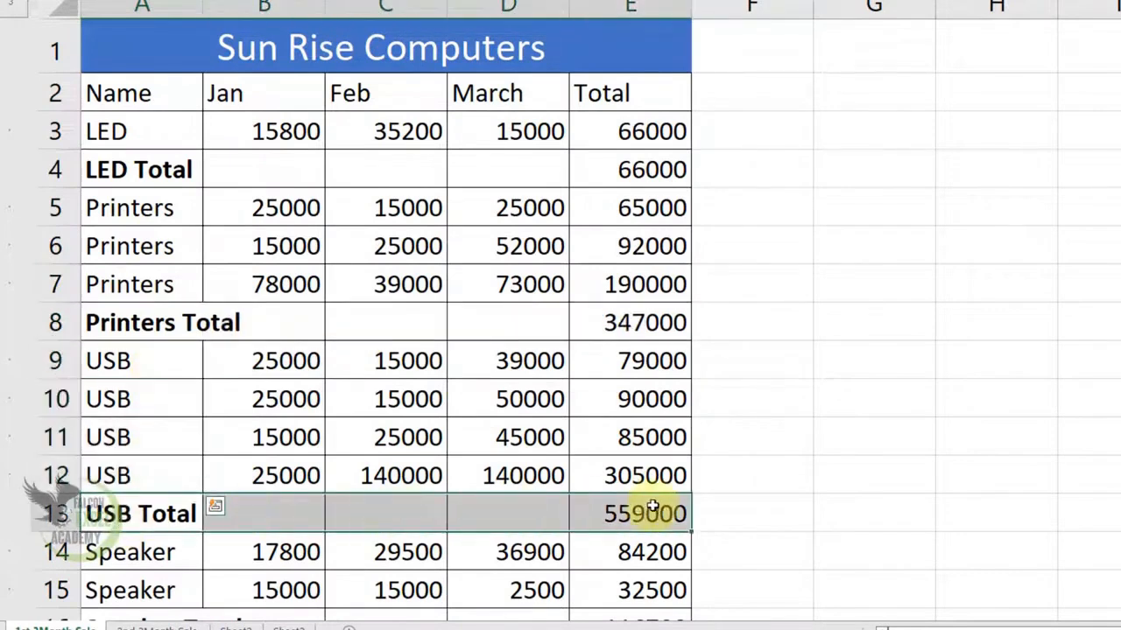
scroll(645, 517, down, 1)
scroll(629, 527, down, 2)
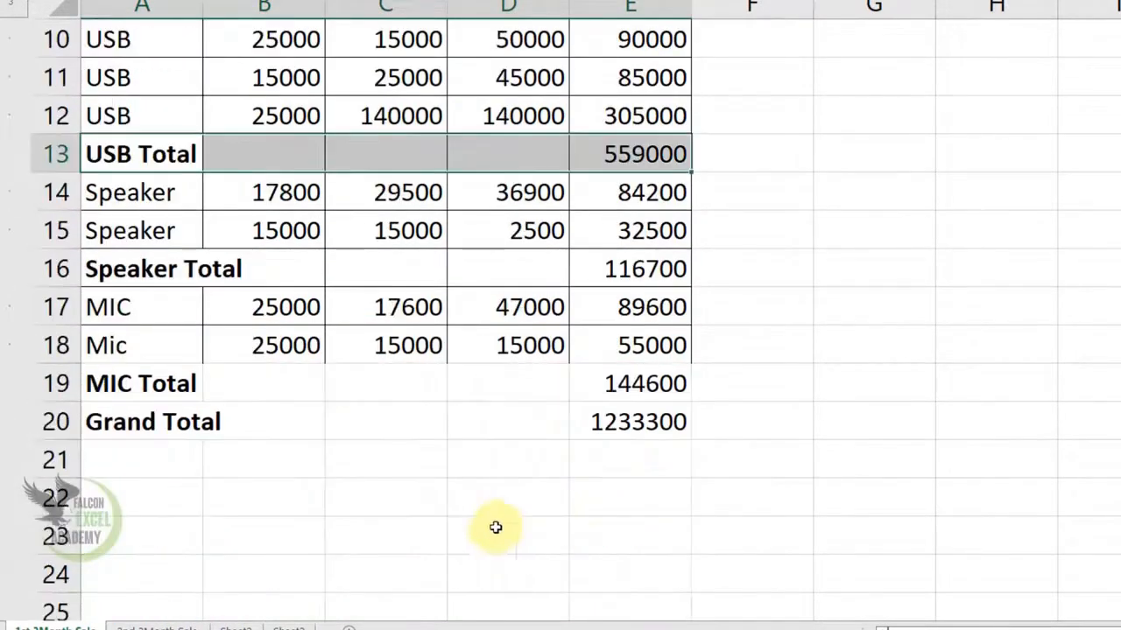
scroll(618, 427, up, 3)
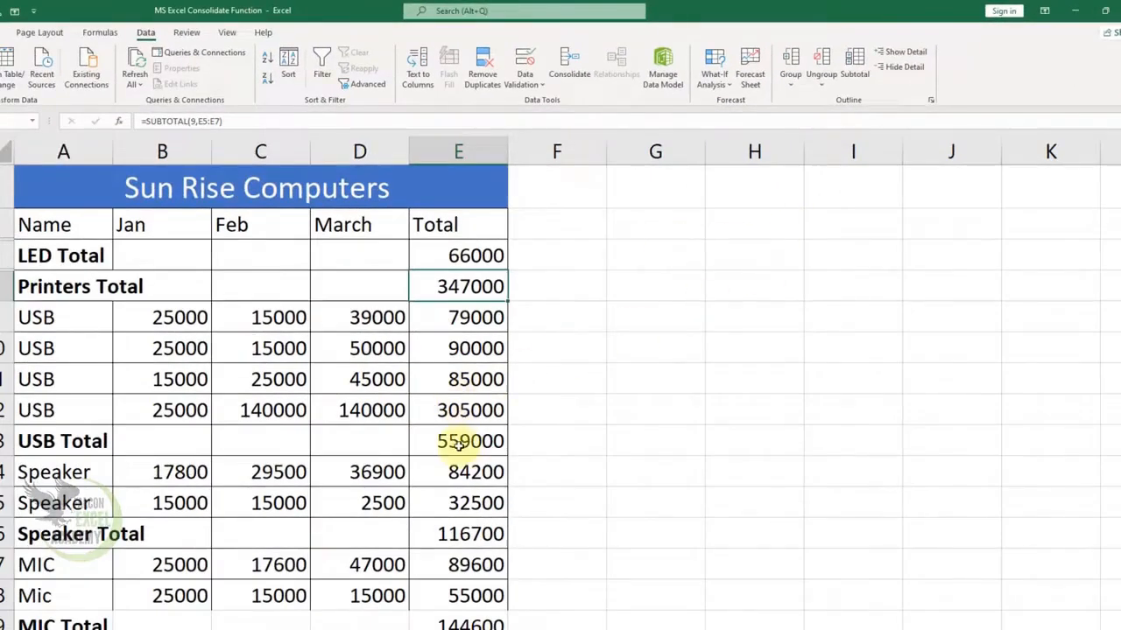
- Hide the detail rows of the USB subtotal and widen column A to fit the subtotal names
click(459, 445)
click(899, 66)
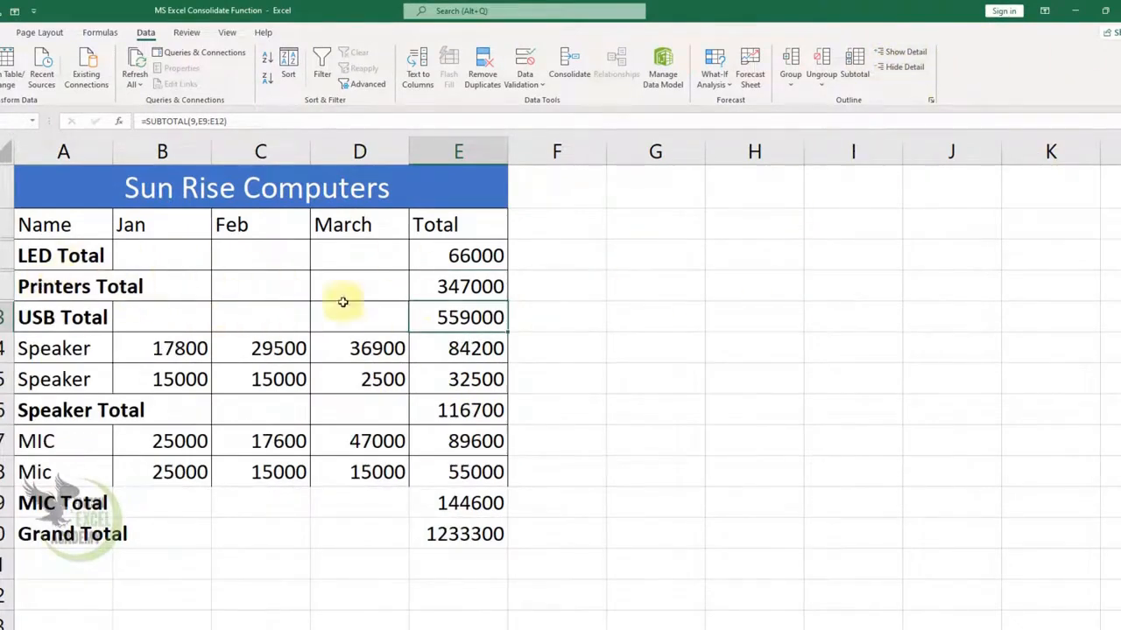
drag(114, 151, 157, 152)
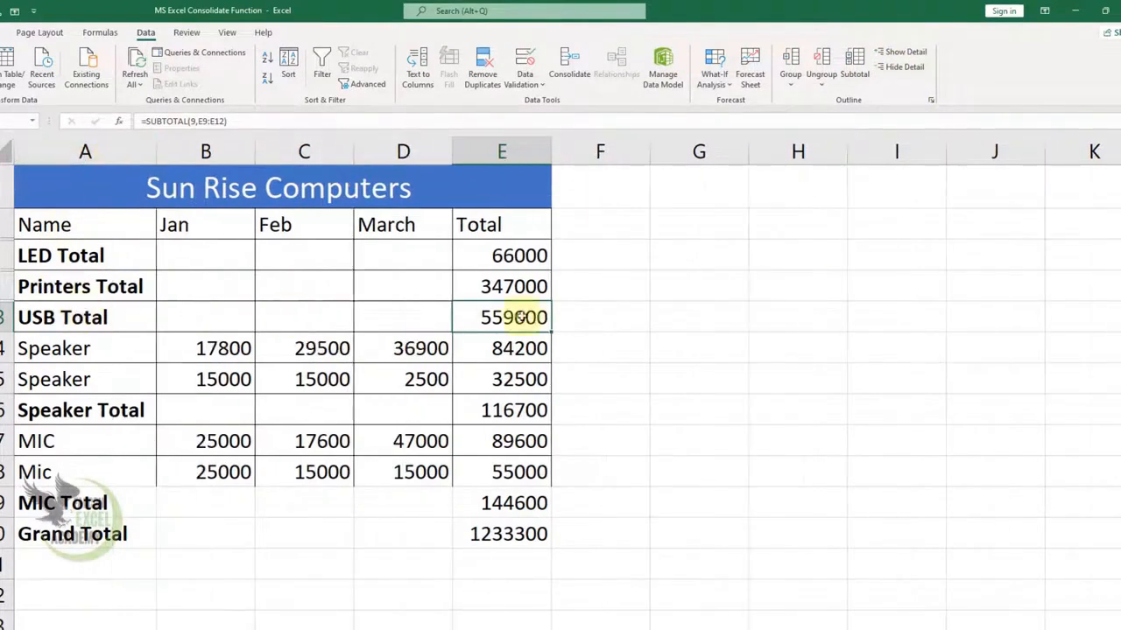
- Hide the detail rows of the Speaker and MIC subtotals
click(521, 410)
click(900, 66)
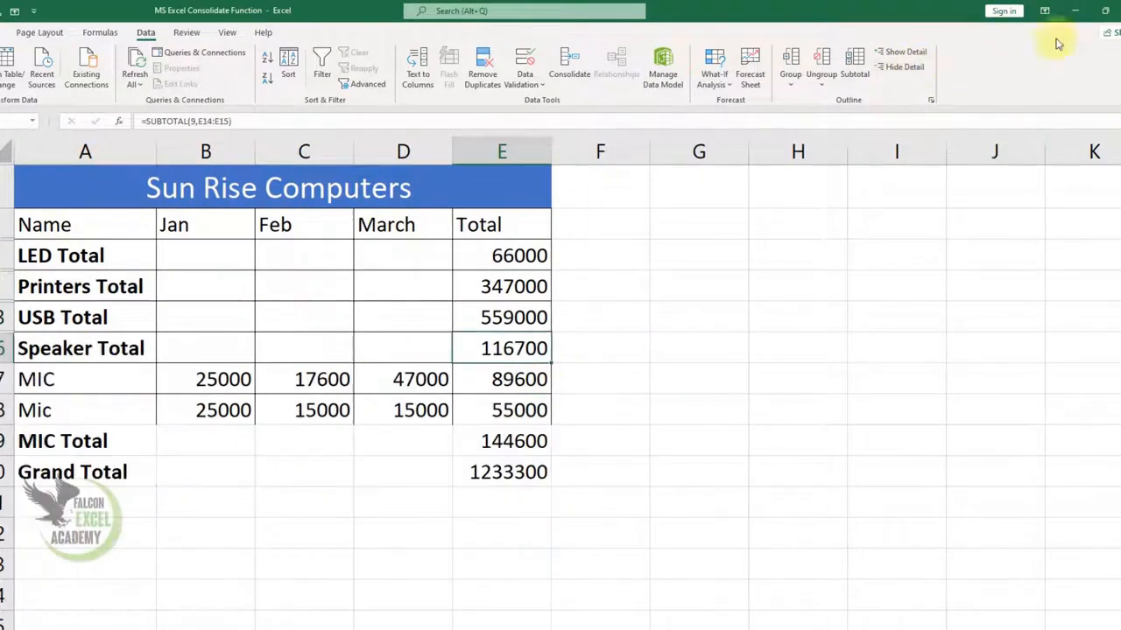
drag(91, 256, 510, 468)
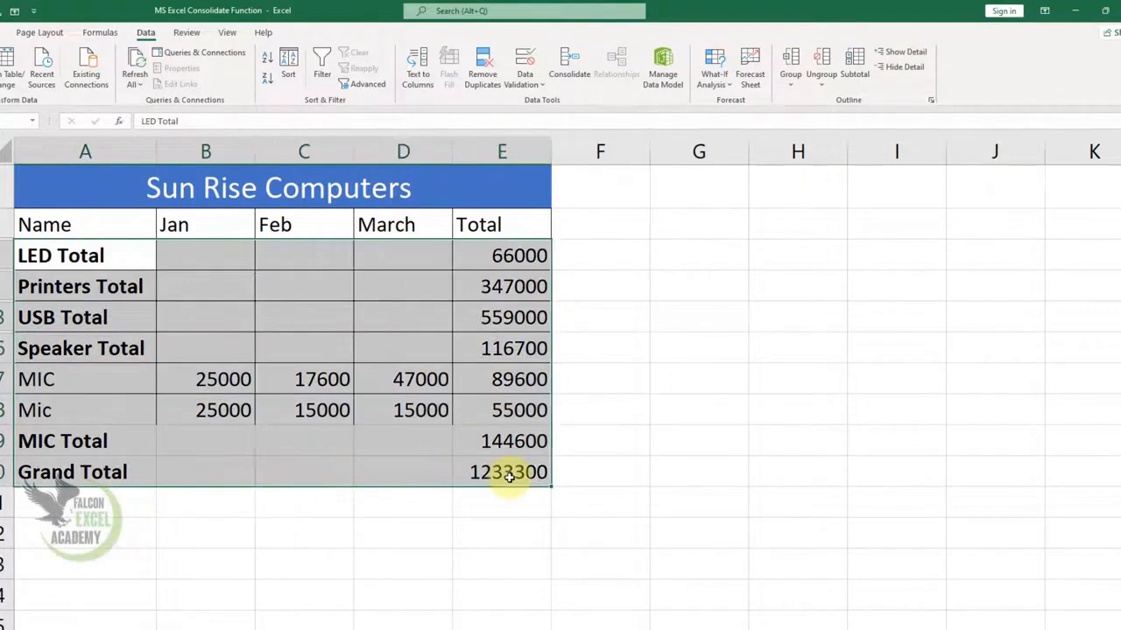
click(910, 68)
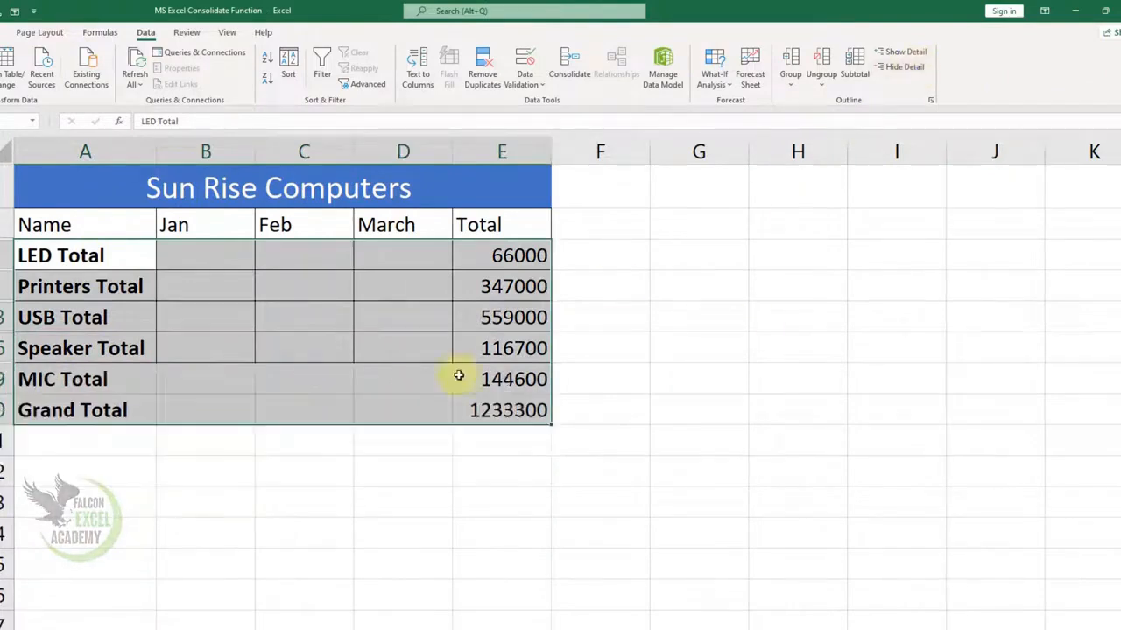
click(376, 440)
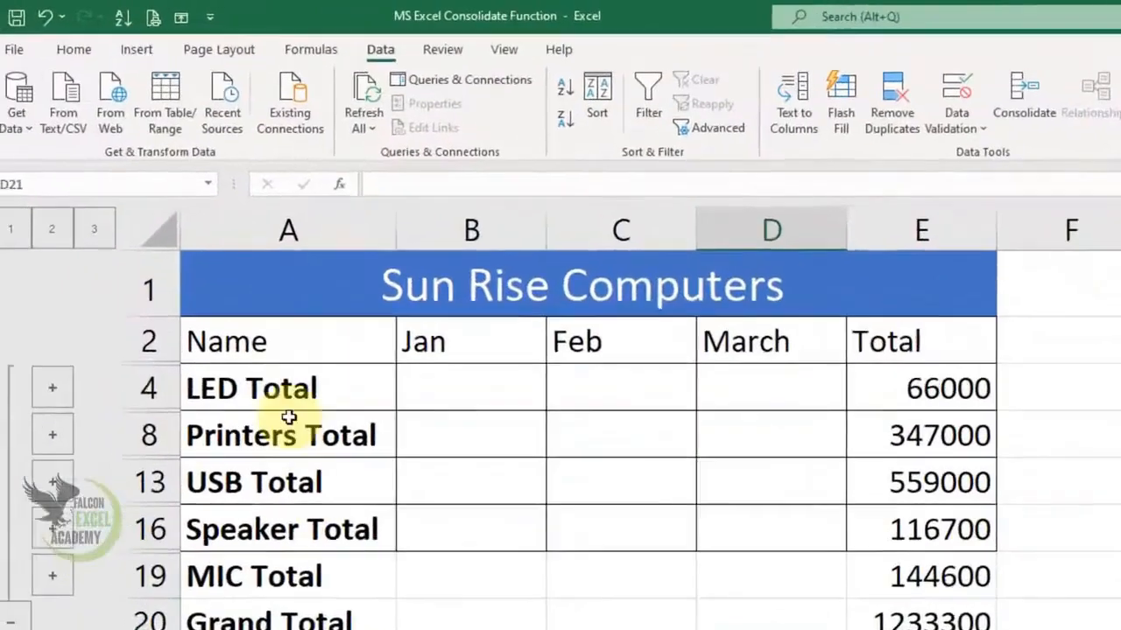
- Select the subtotal rows from LED Total downward and show all of their detail rows again
drag(69, 250, 465, 372)
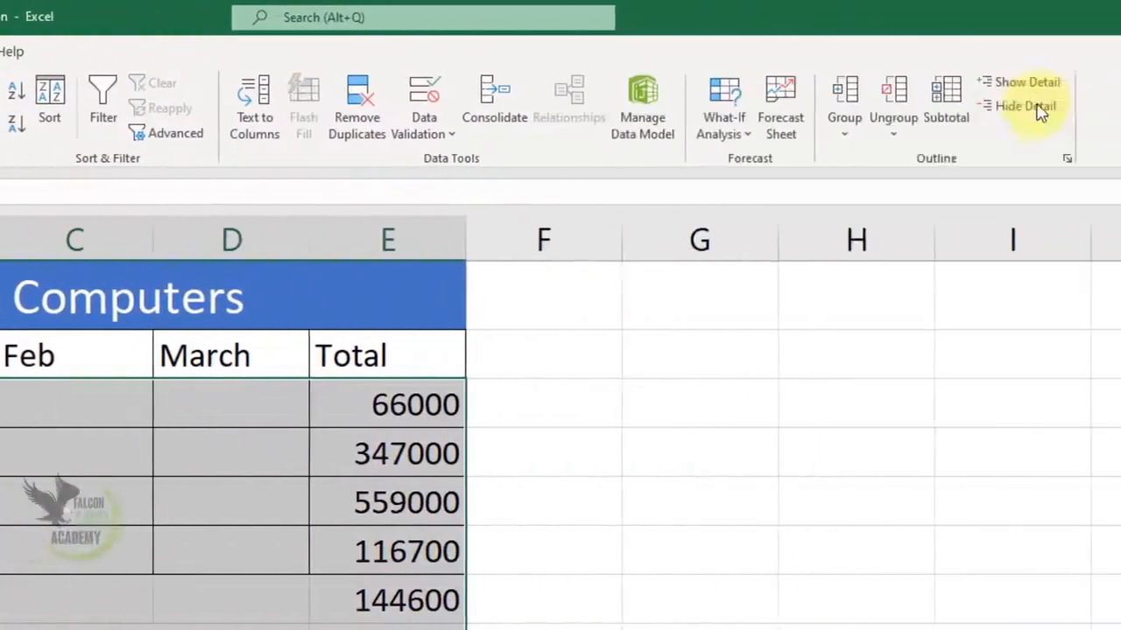
click(890, 79)
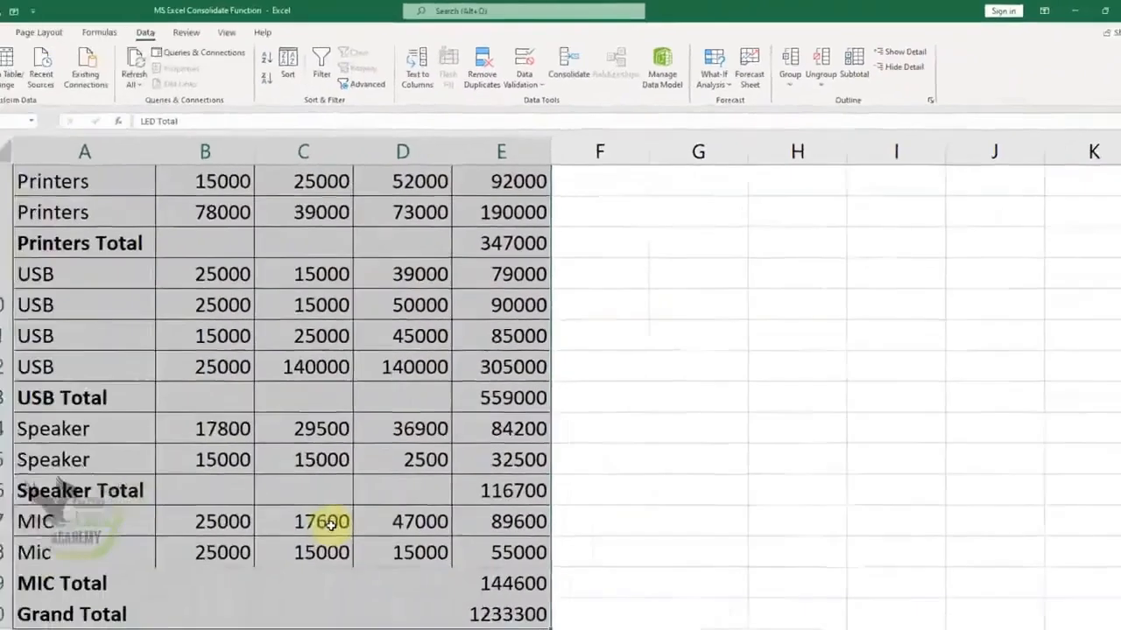
scroll(320, 389, up, 1)
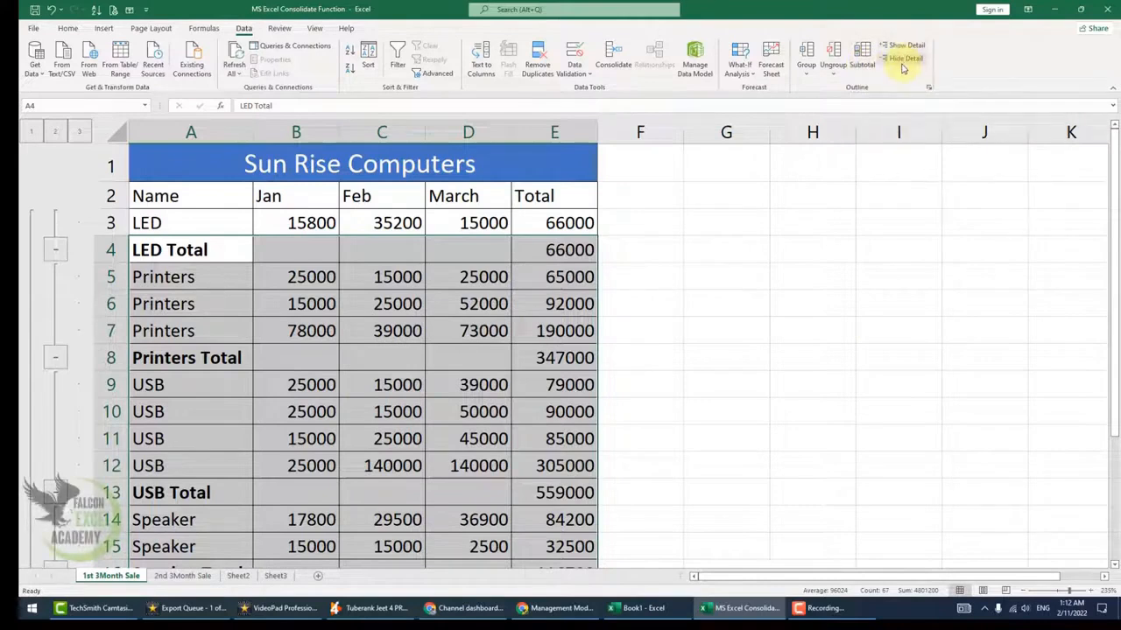
click(570, 276)
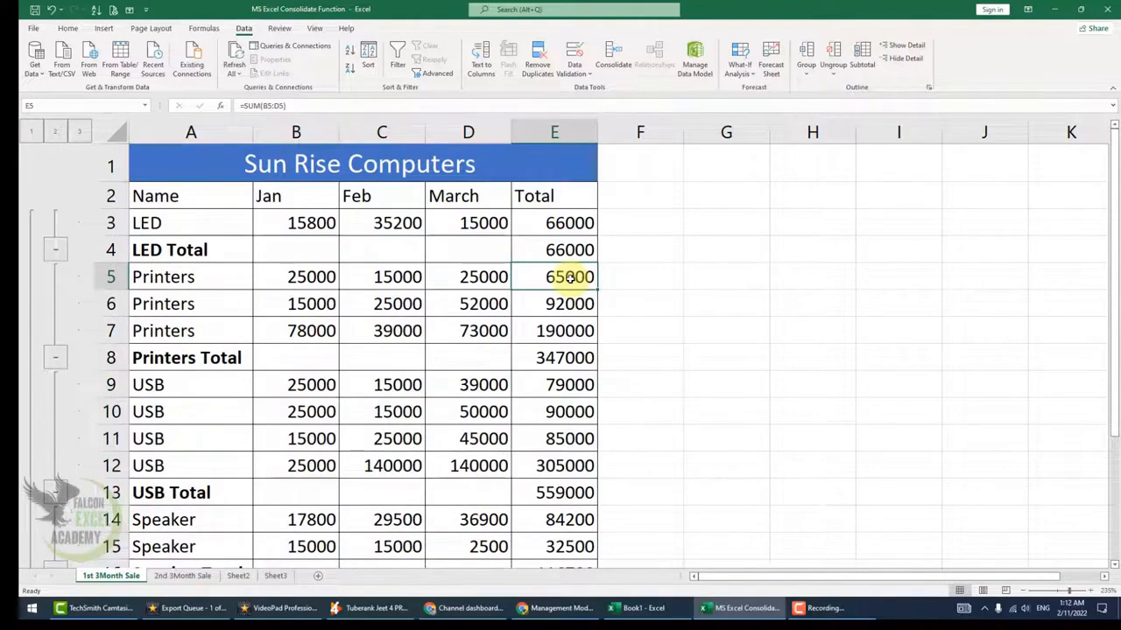